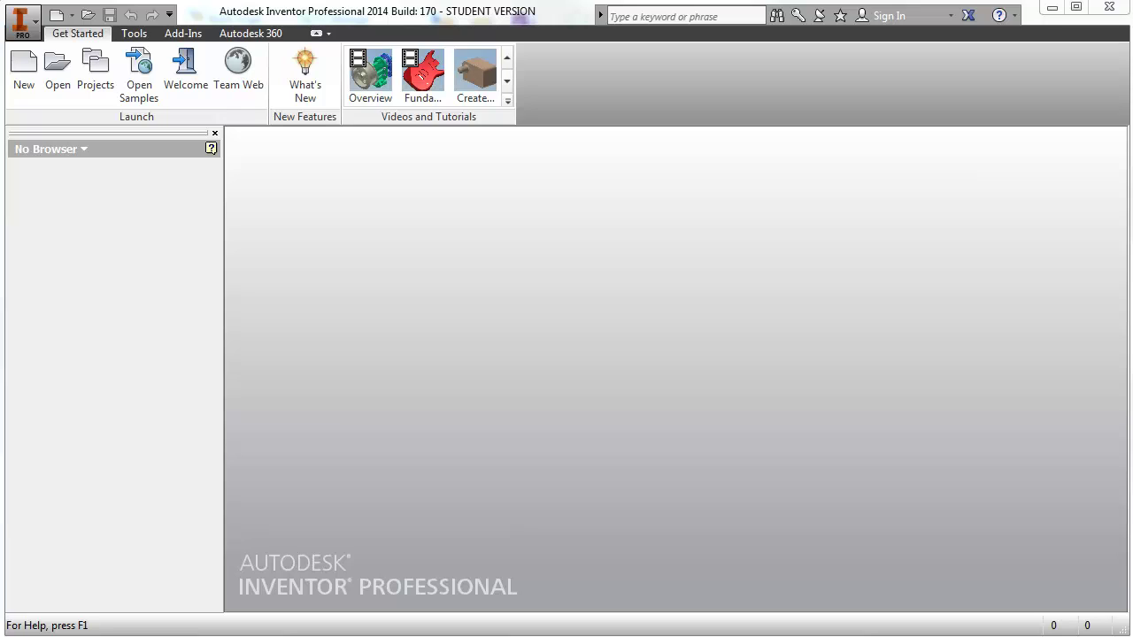
Create a new part from the Standard.ipt template.
click(37, 100)
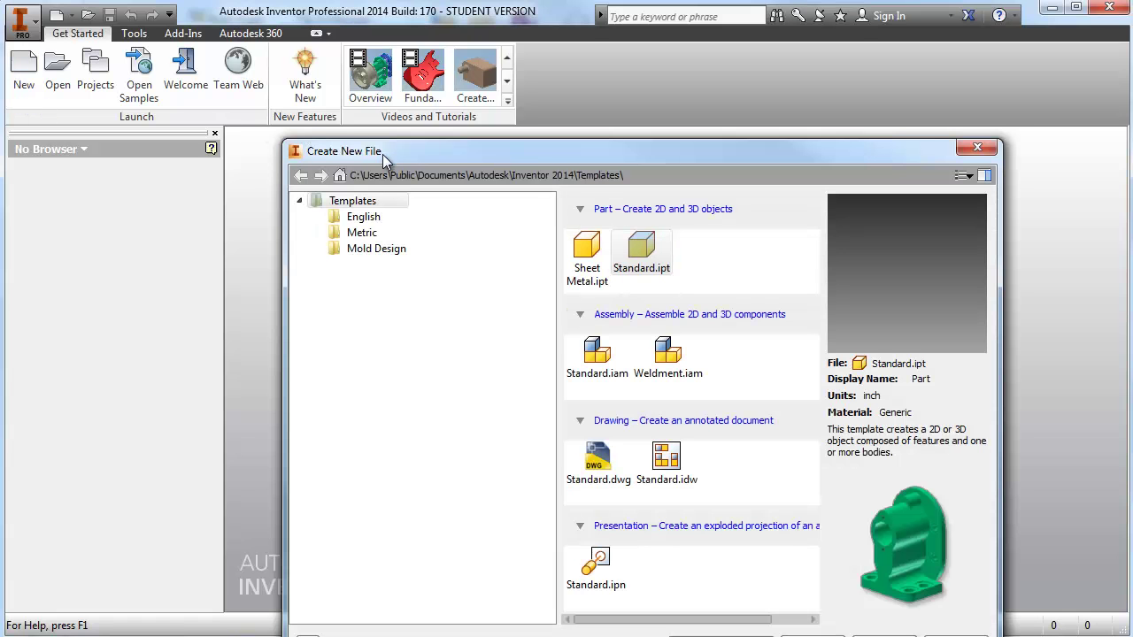
drag(383, 154, 331, 115)
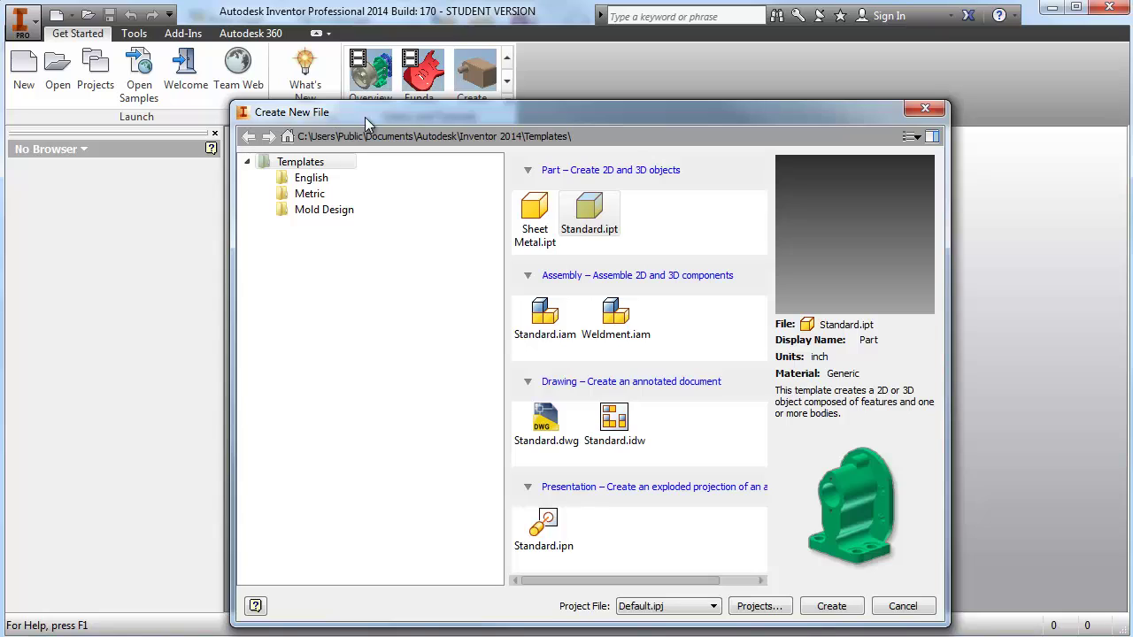
click(618, 232)
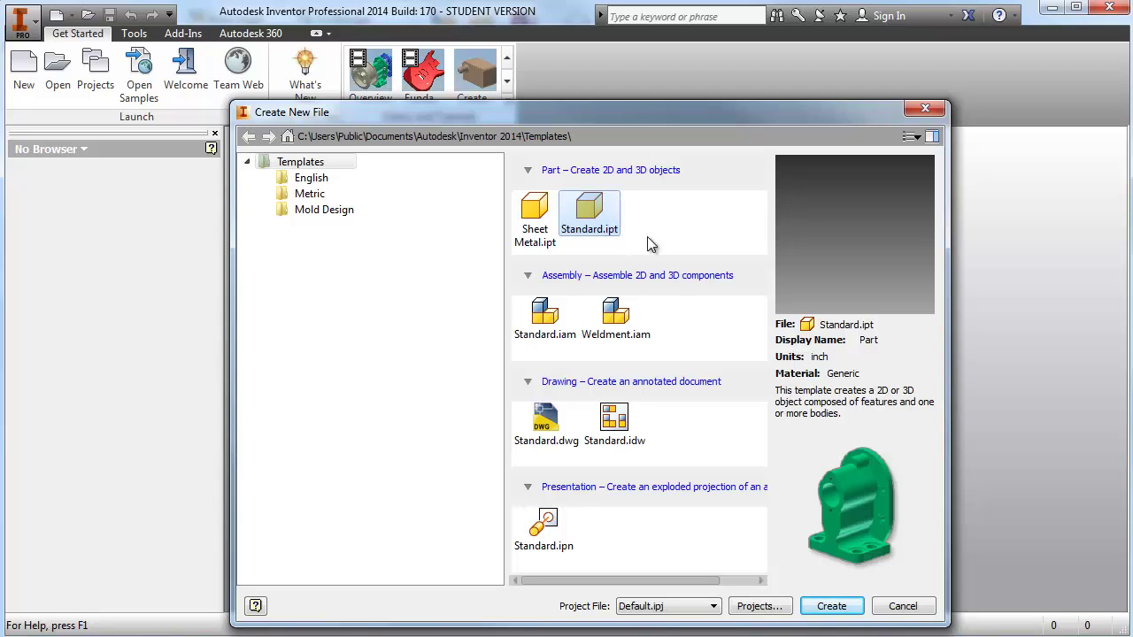
click(852, 609)
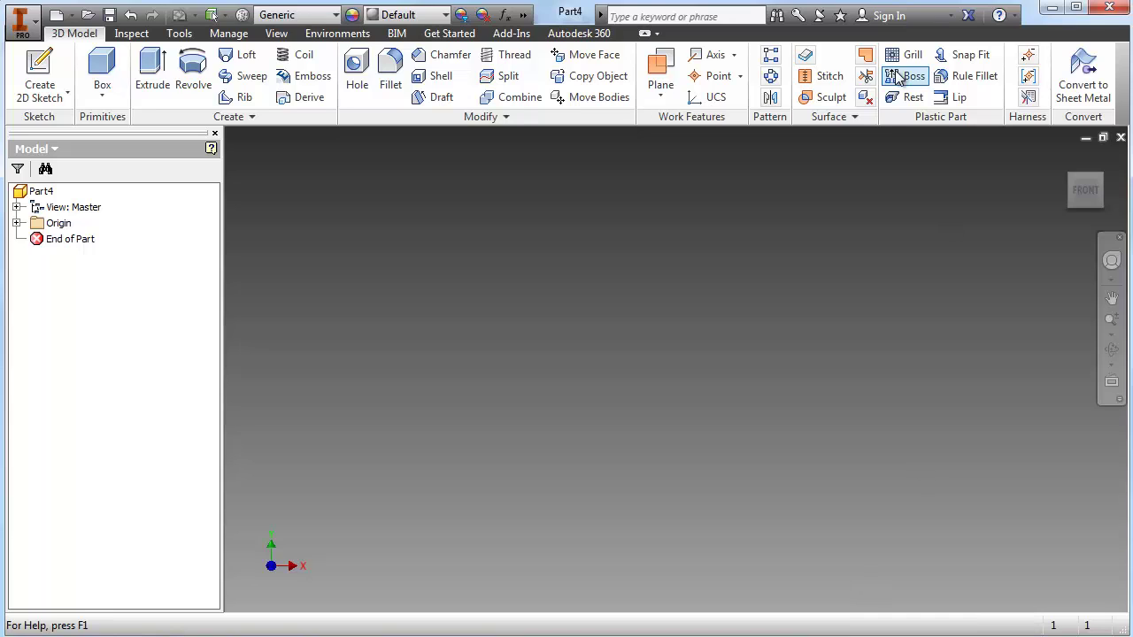
Start a 2D sketch on the horizontal XZ origin plane.
mouse_move(1088, 197)
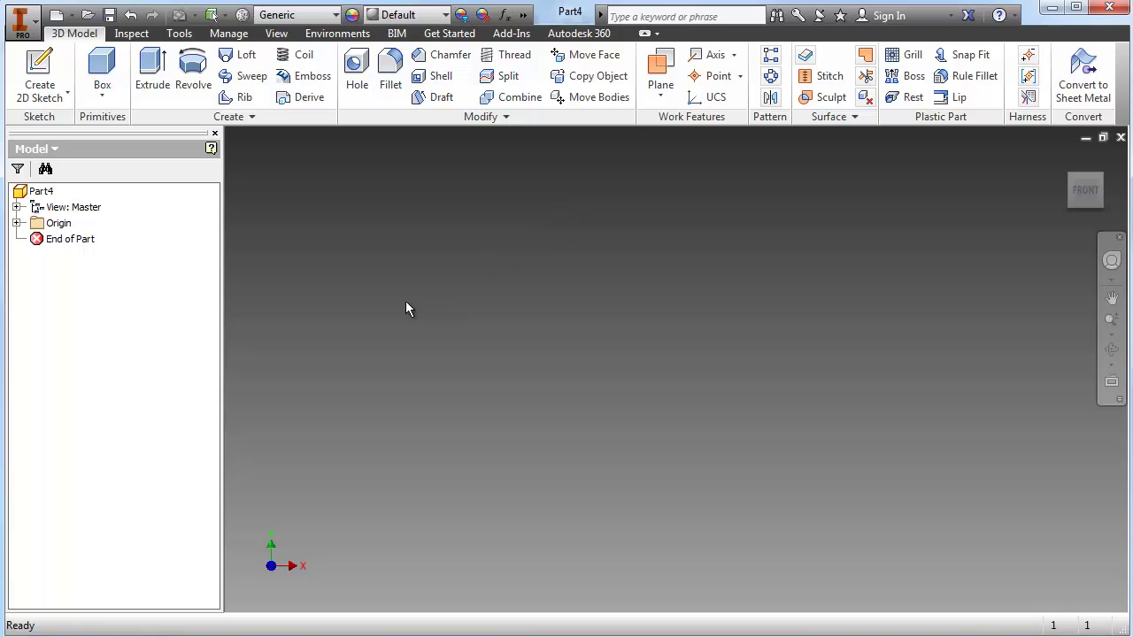
click(41, 78)
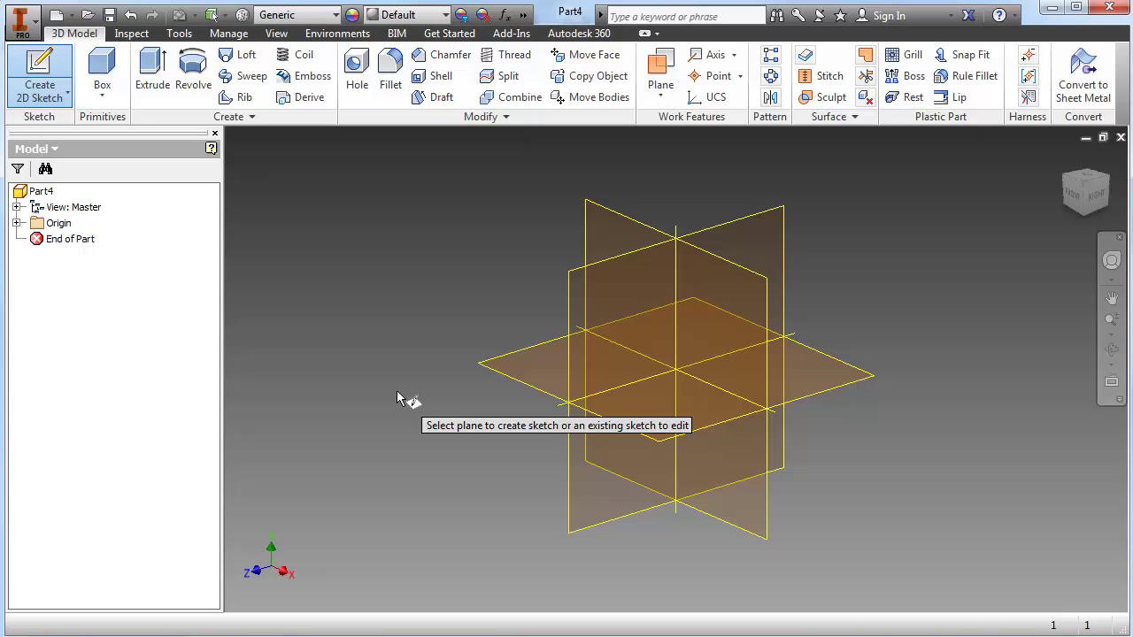
click(510, 372)
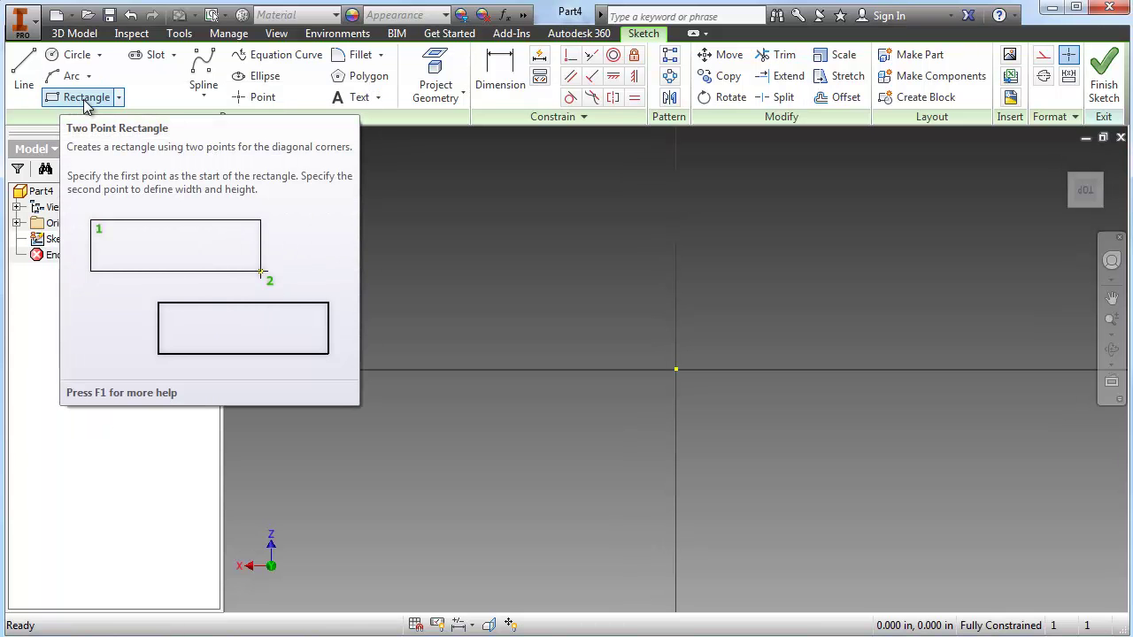
Sketch a two-point rectangle about 0.694 by 0.554 in with its lower-left corner at the origin.
click(86, 99)
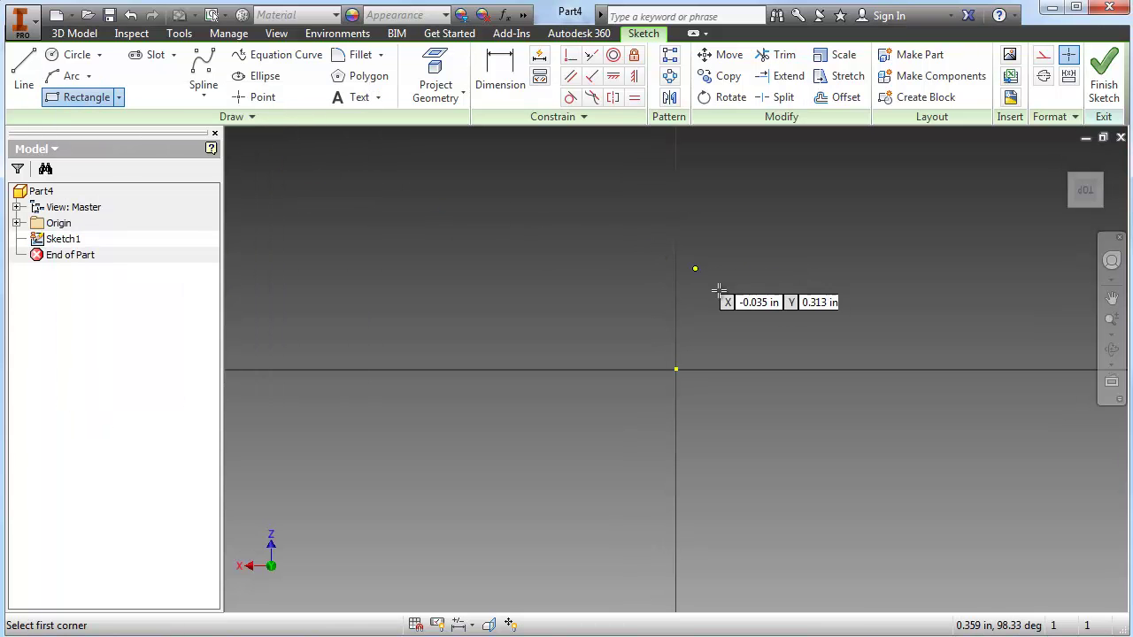
middle_drag(739, 331, 593, 425)
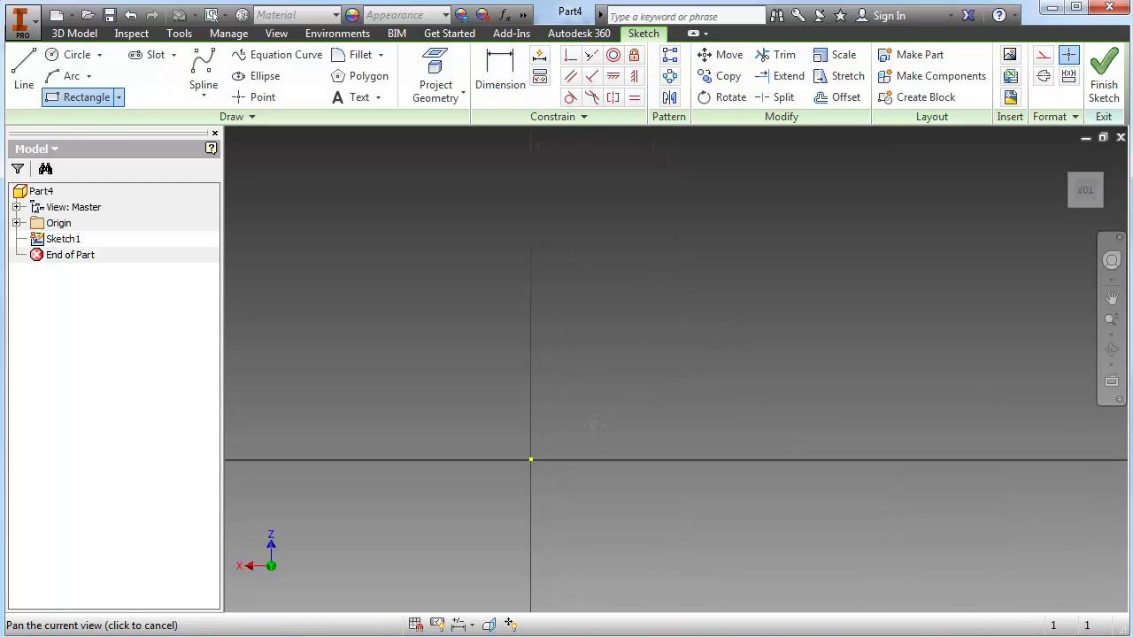
click(530, 461)
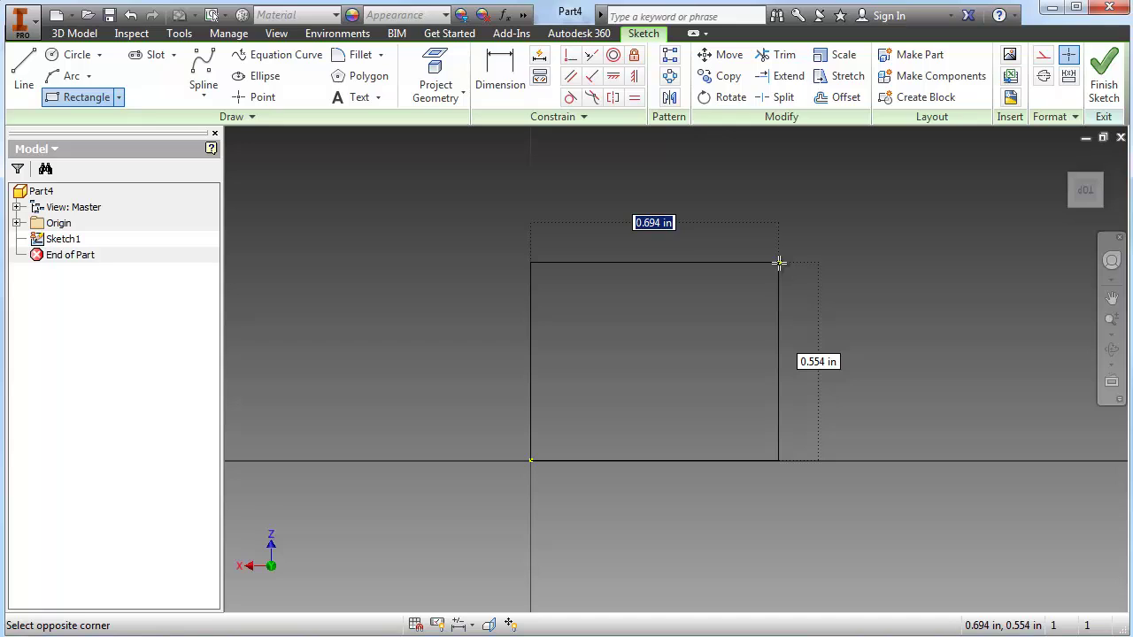
click(778, 263)
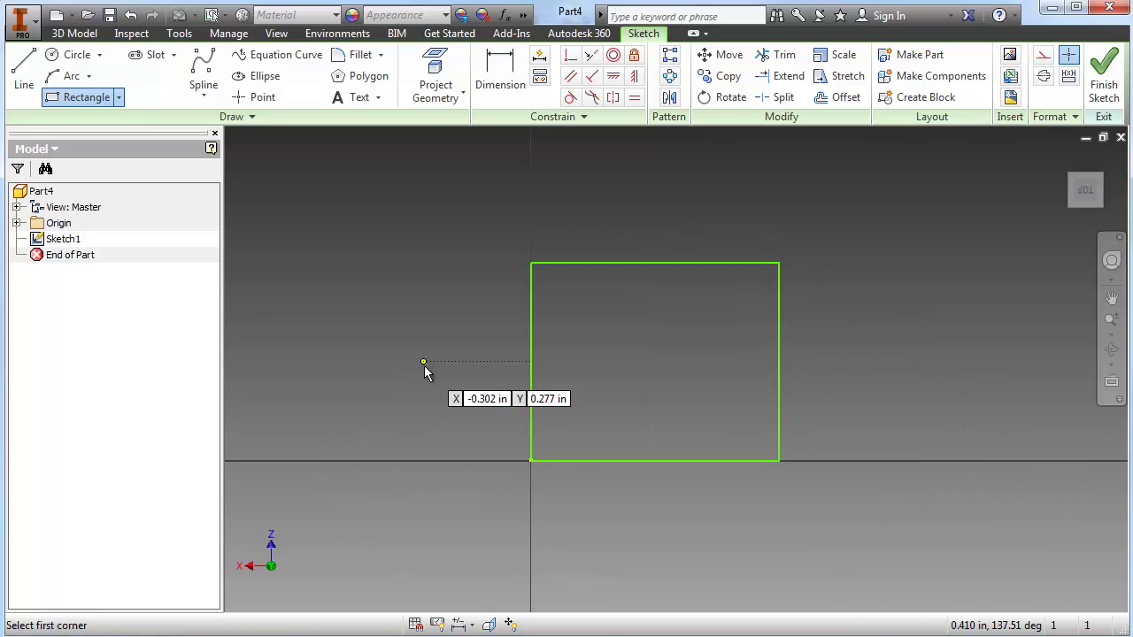
key(Escape)
Shrink the rectangle freehand by pulling its right edge inward to about 0.666 in wide and its upper edge down.
mouse_move(777, 332)
mouse_down()
mouse_move(647, 333)
mouse_move(770, 349)
mouse_up()
drag(675, 262, 667, 317)
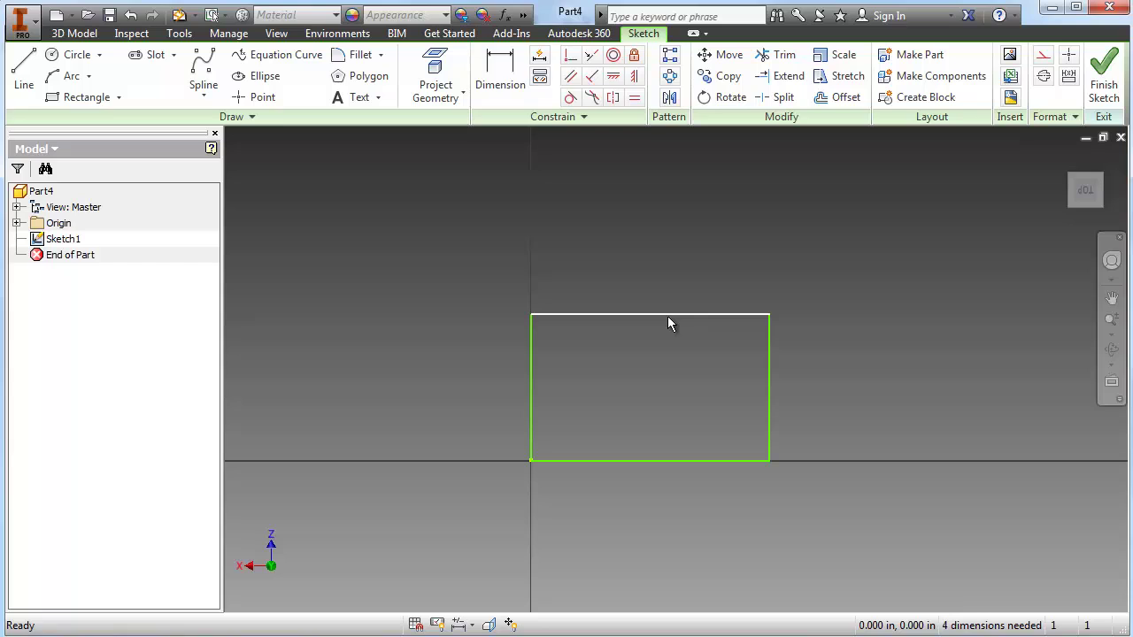
click(484, 236)
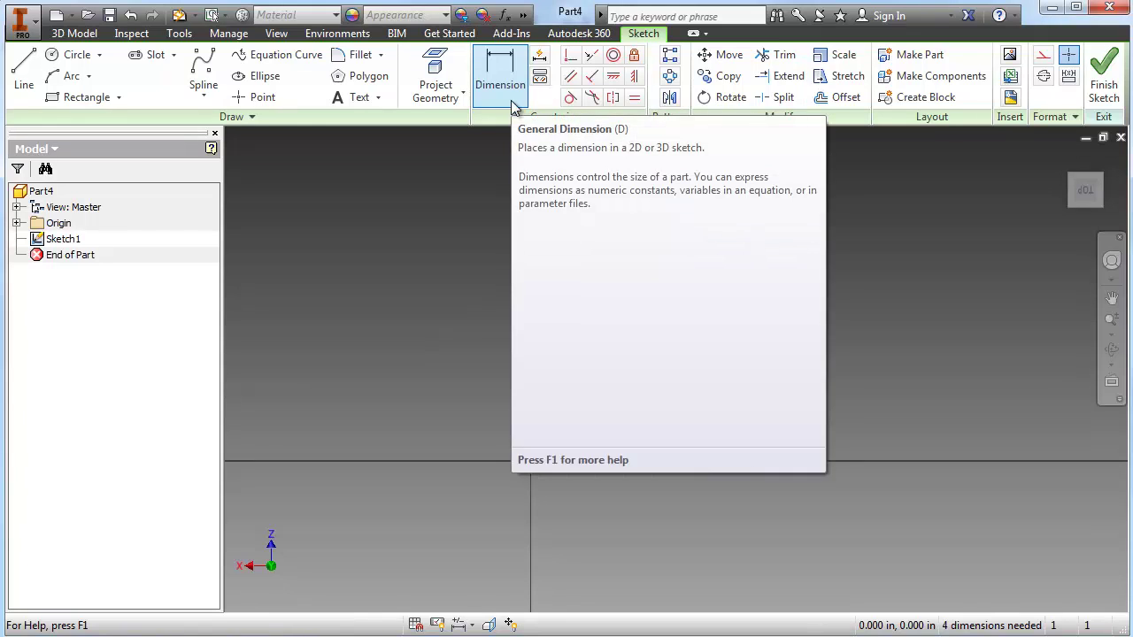
Dimension the rectangle's upper edge and set its width to 1 in.
click(511, 102)
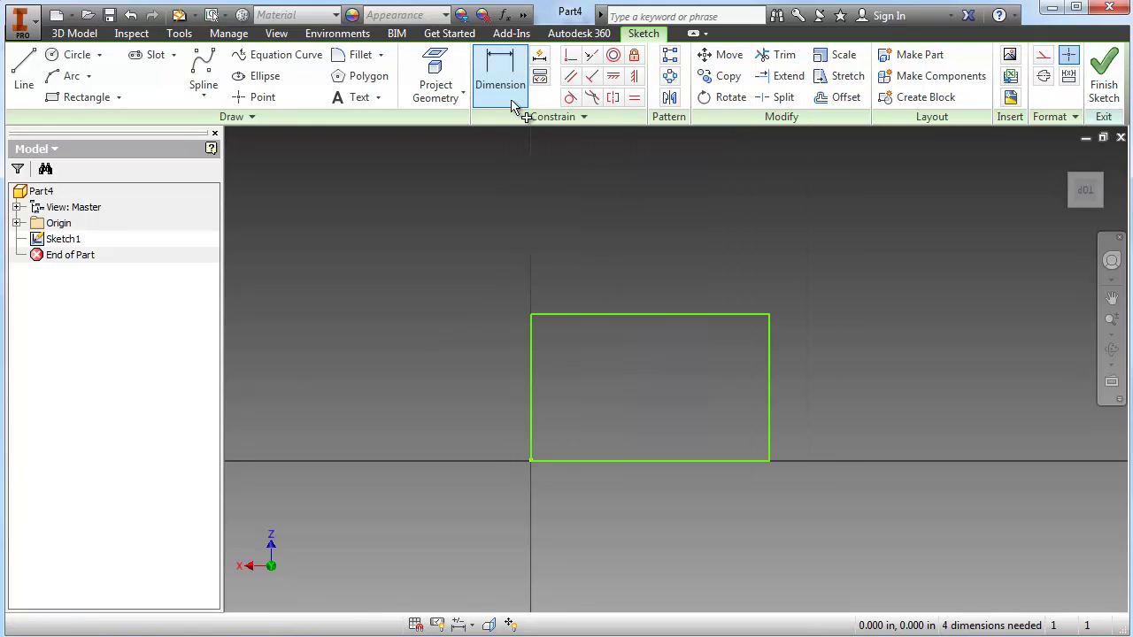
click(654, 315)
click(645, 267)
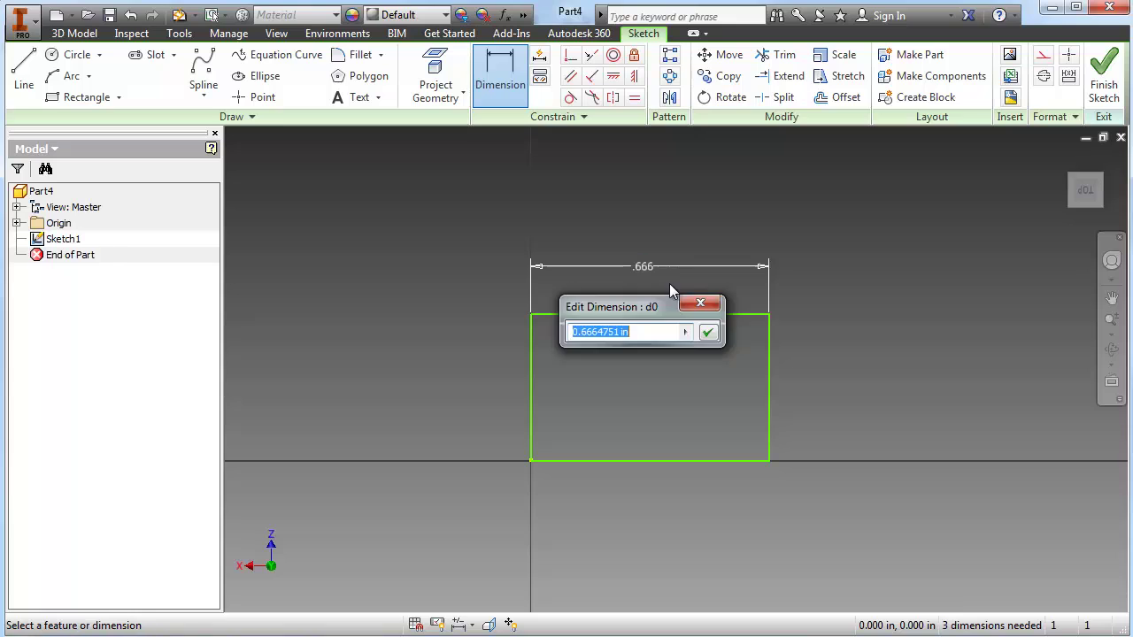
text(1)
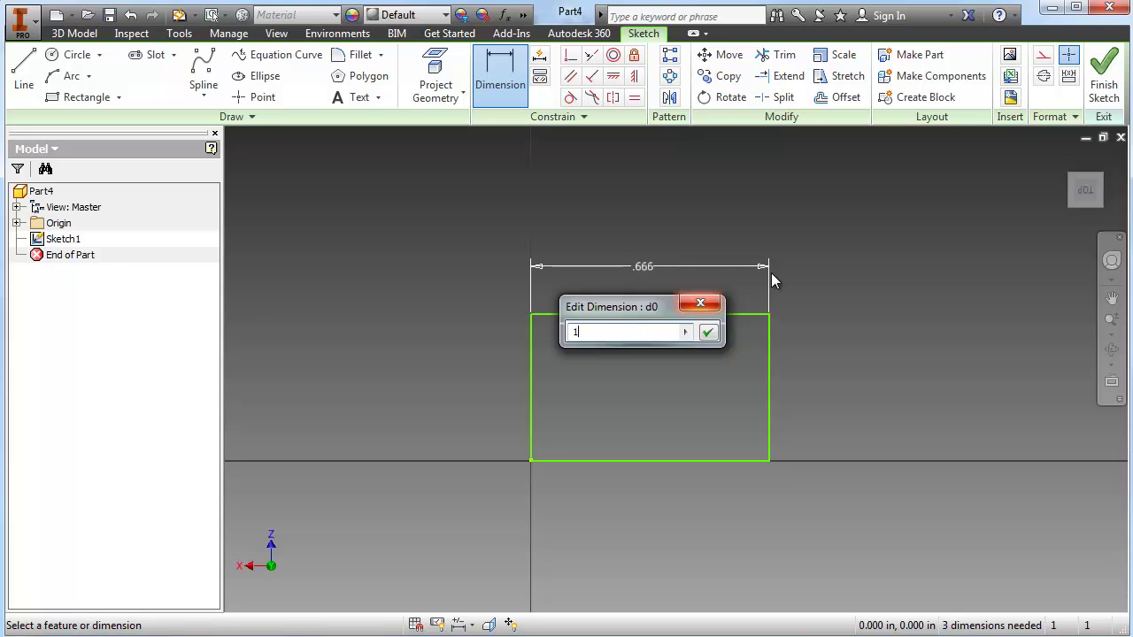
text( in)
key(Return)
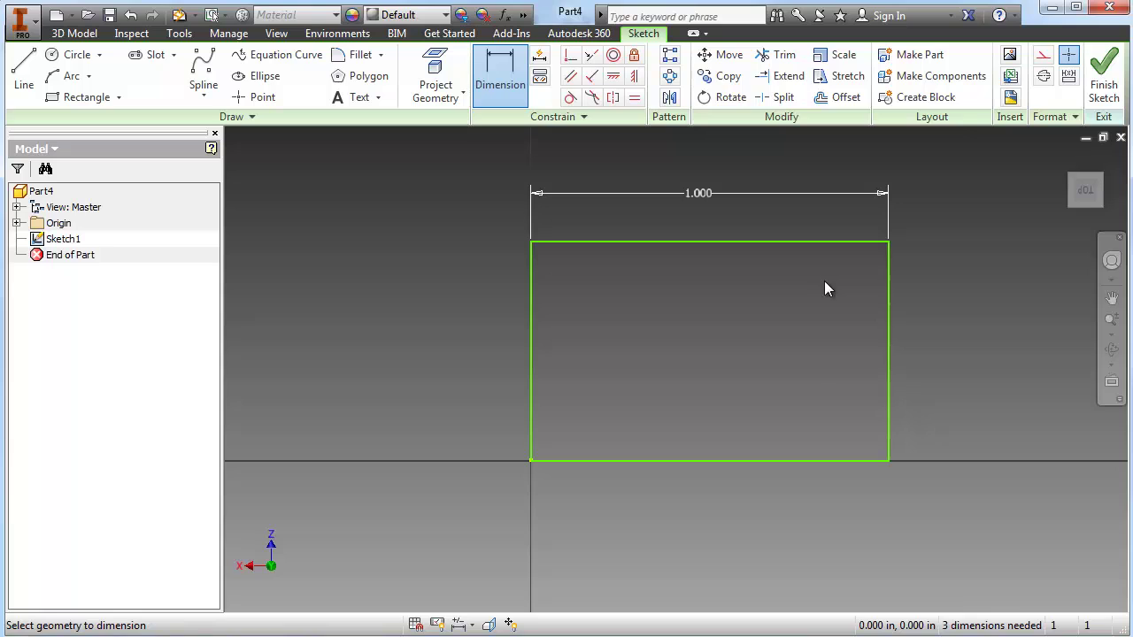
Dimension the rectangle's right edge and set its height to 1 in.
click(889, 311)
click(943, 319)
text(1)
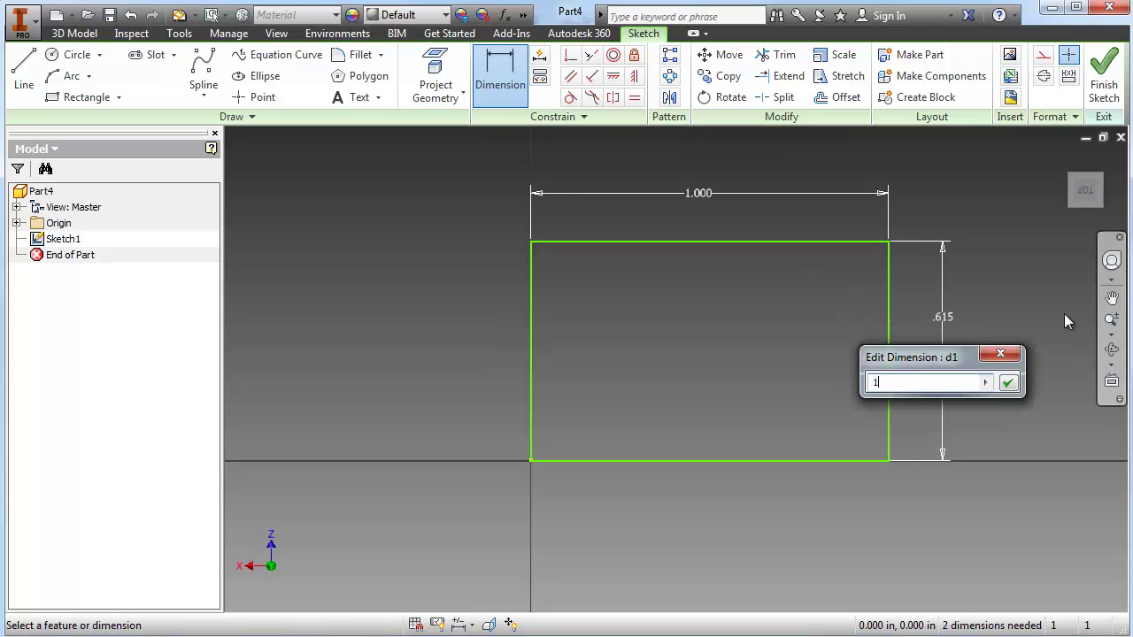
key(Return)
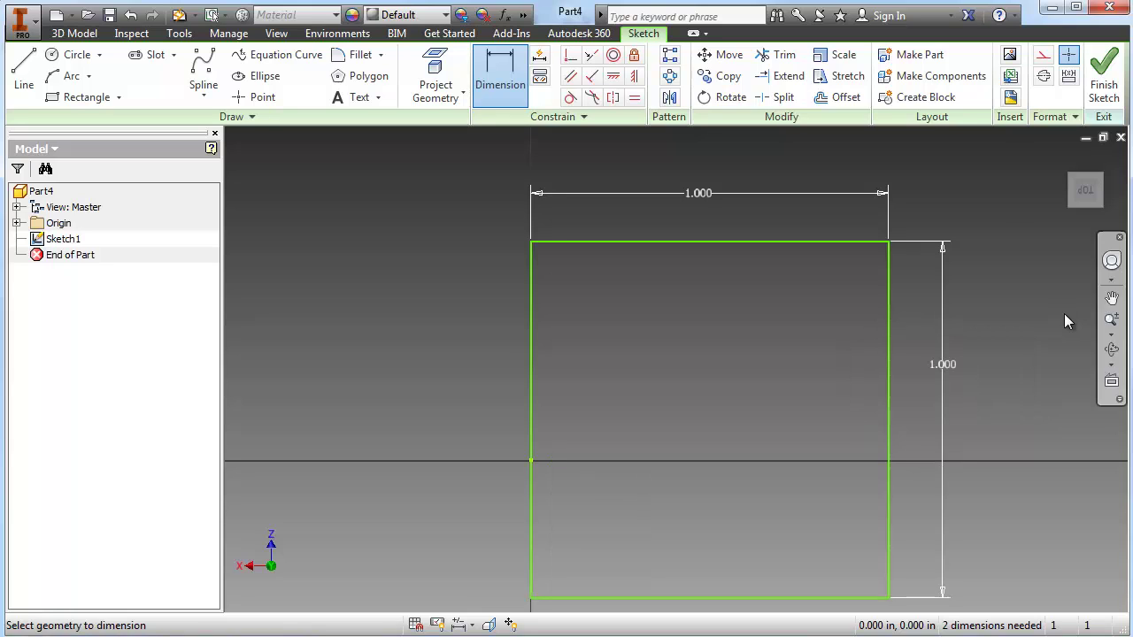
key(Escape)
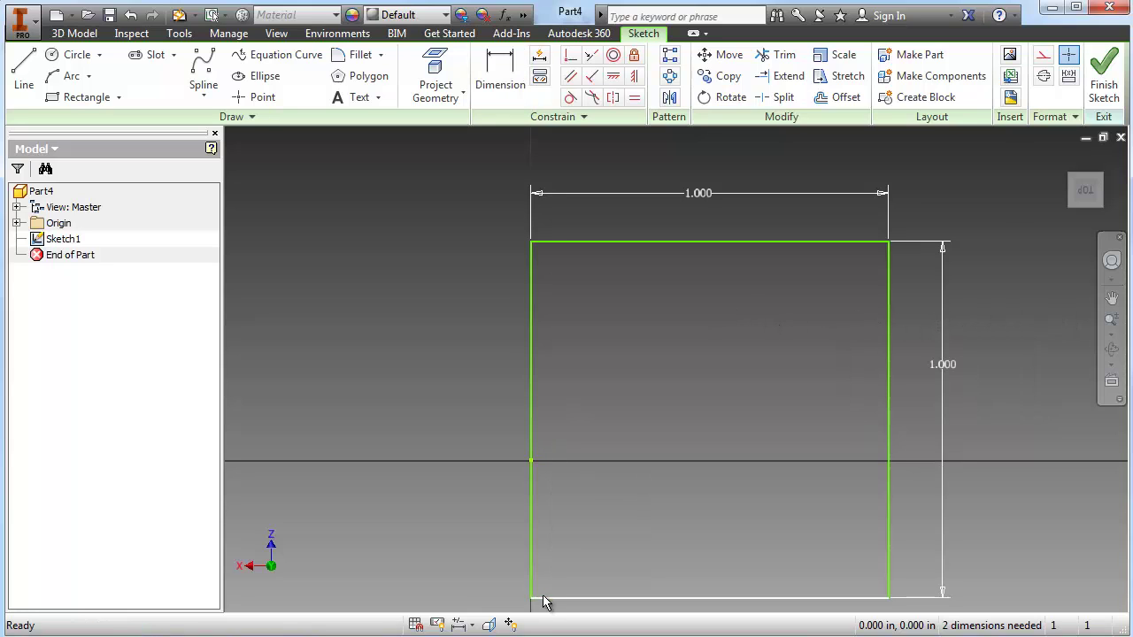
Move the square upward by its lower edge until it sits just above the origin.
mouse_move(549, 598)
mouse_down()
mouse_move(572, 455)
mouse_move(572, 553)
mouse_move(501, 526)
mouse_move(682, 495)
mouse_move(681, 434)
mouse_move(687, 526)
mouse_up()
scroll(999, 281, down, 3)
middle_drag(990, 312, 857, 383)
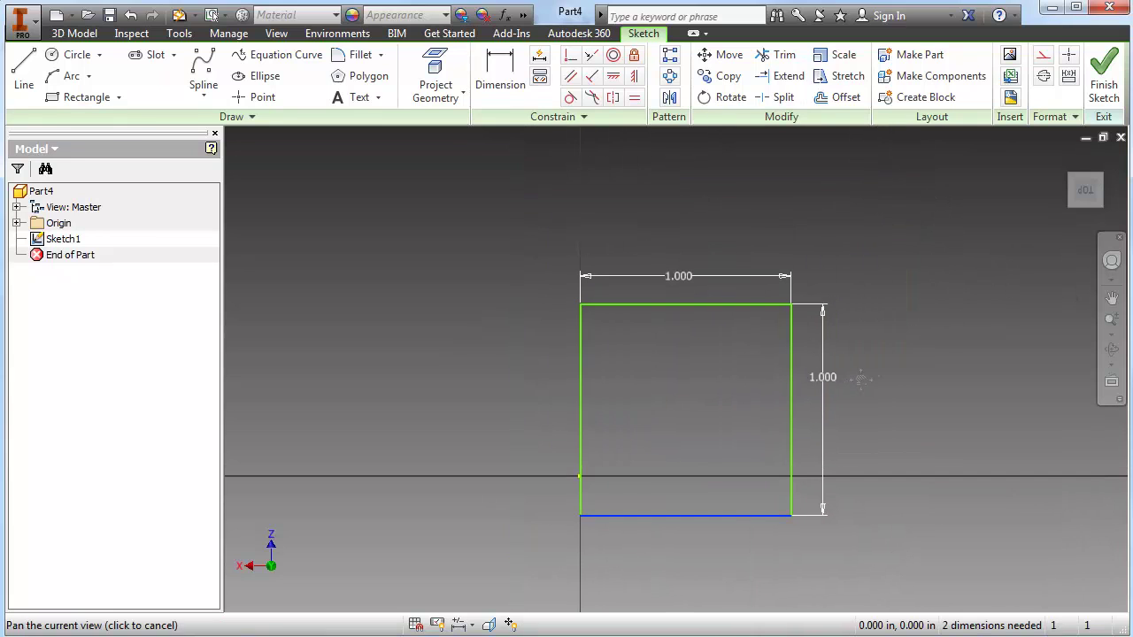
drag(748, 517, 746, 454)
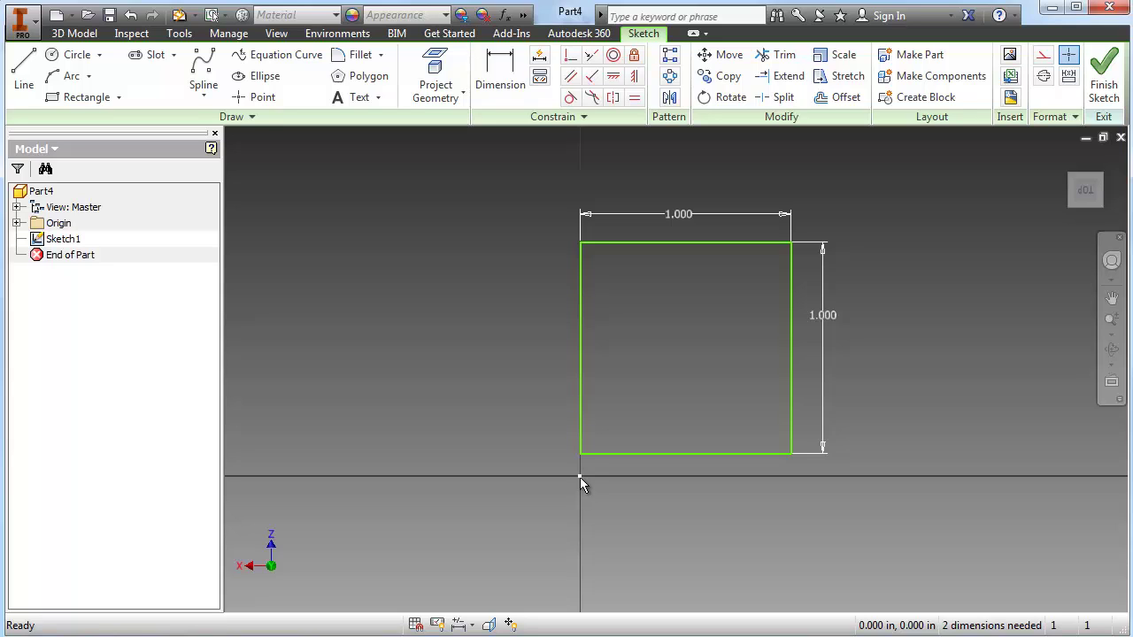
Make the square's lower-left corner coincident with the origin point and finish the sketch.
click(572, 58)
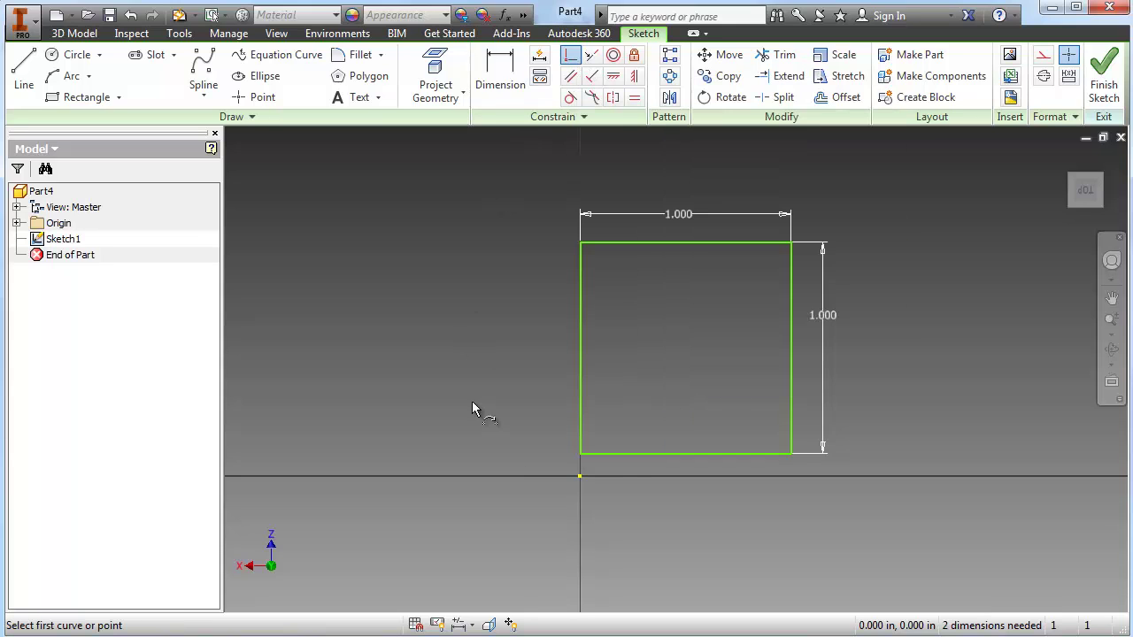
click(580, 455)
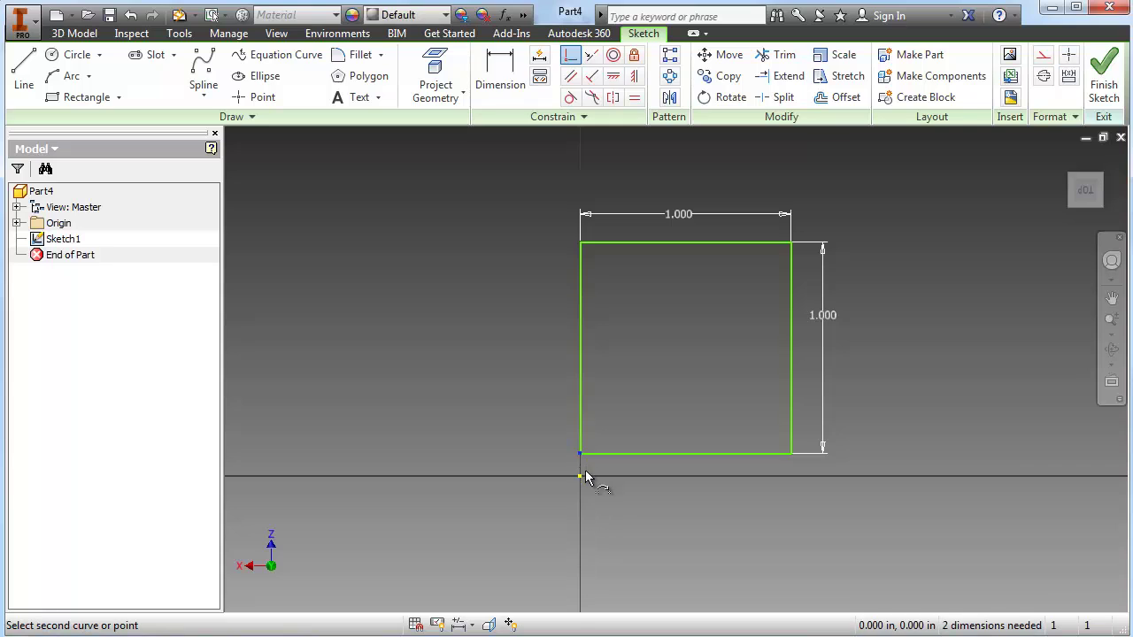
click(579, 476)
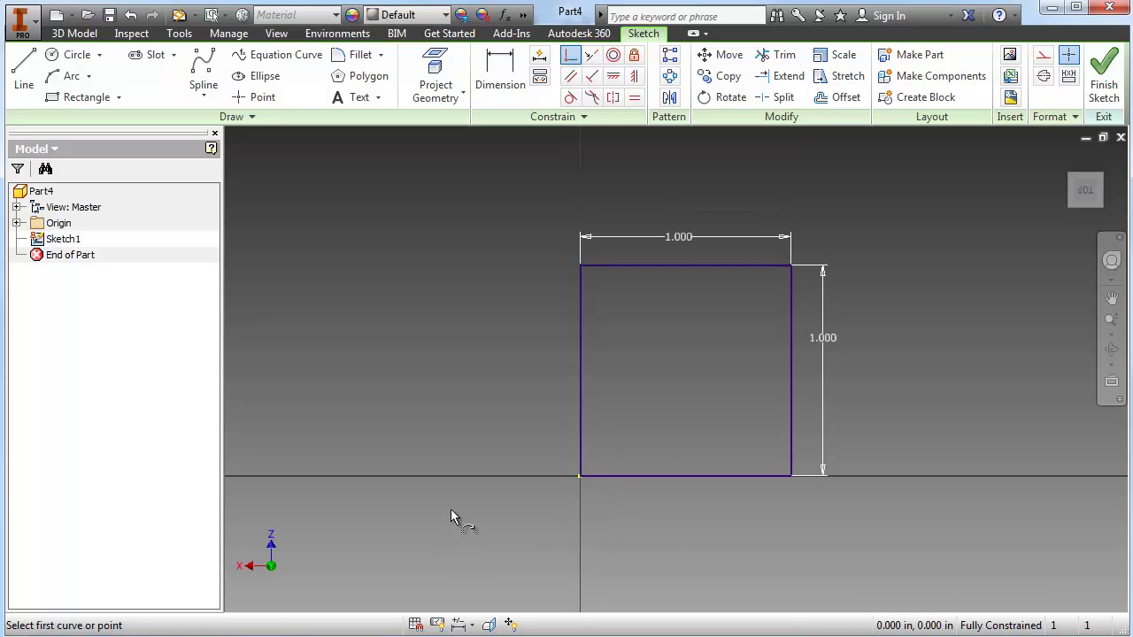
key(Escape)
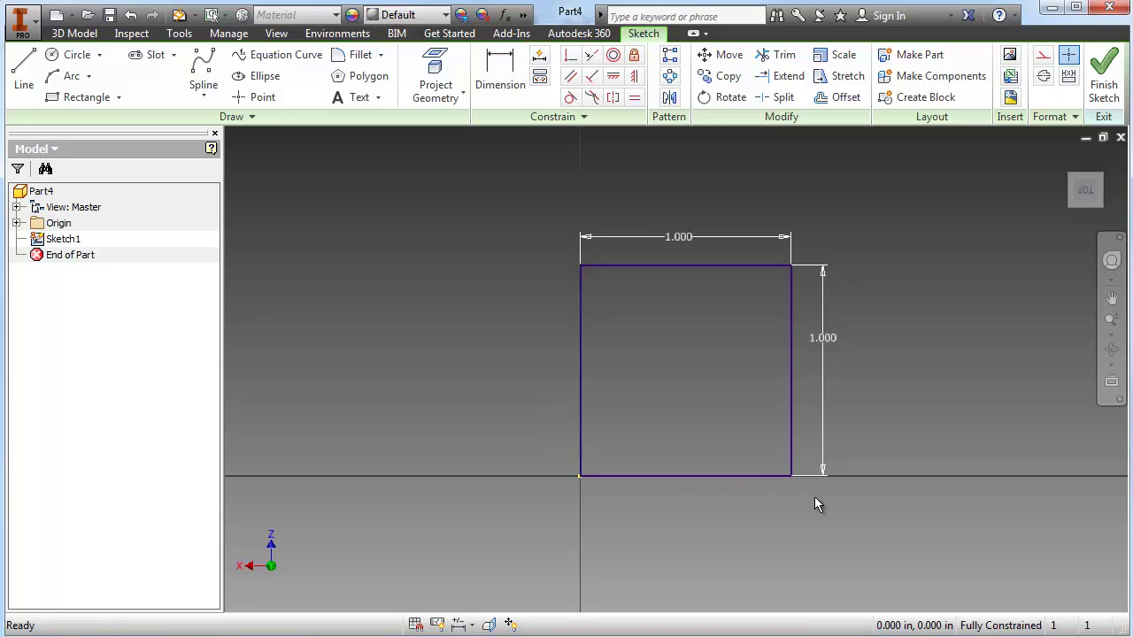
click(1106, 88)
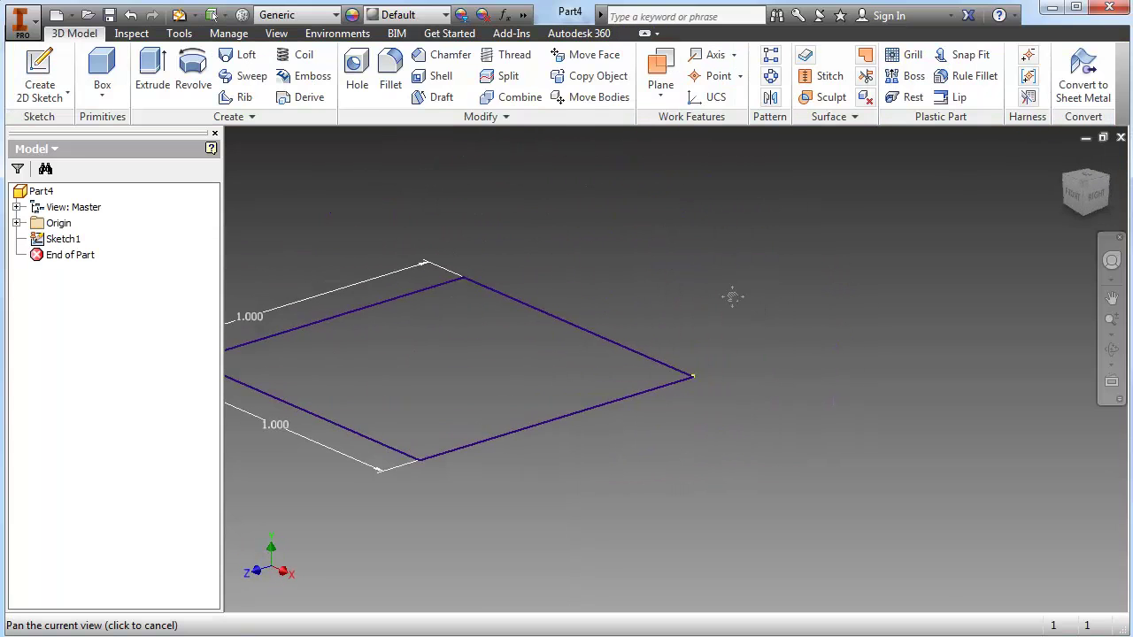
Extrude the square profile upward by 0.125 in as a new solid.
mouse_move(732, 298)
middle_down()
mouse_move(916, 345)
mouse_move(842, 339)
mouse_move(809, 352)
middle_up()
scroll(916, 346, up, 3)
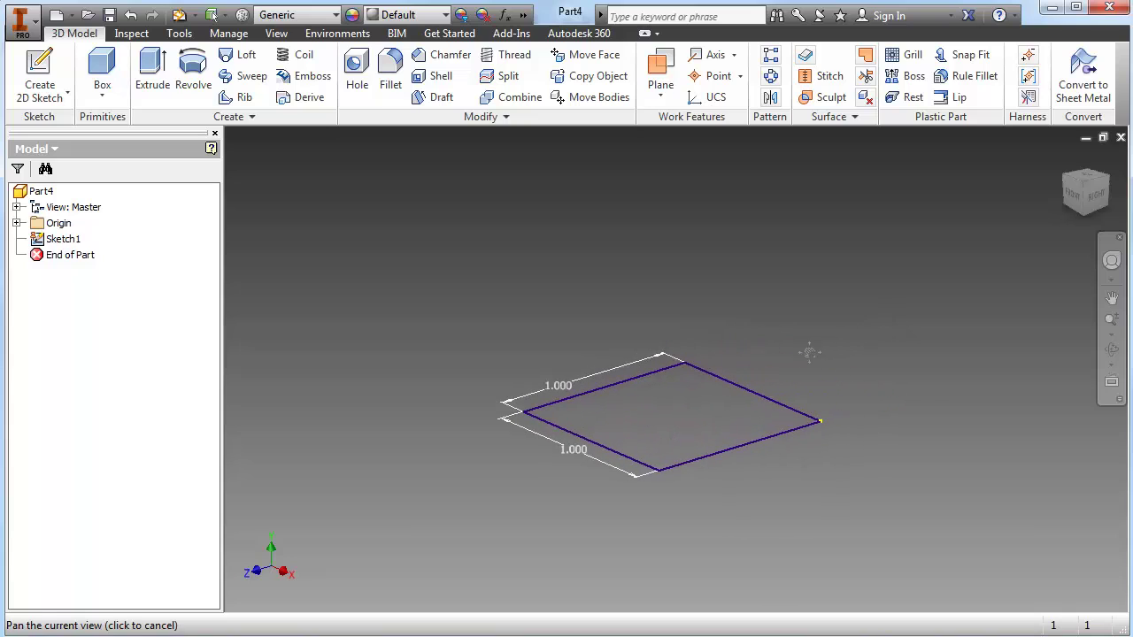
scroll(809, 352, down, 3)
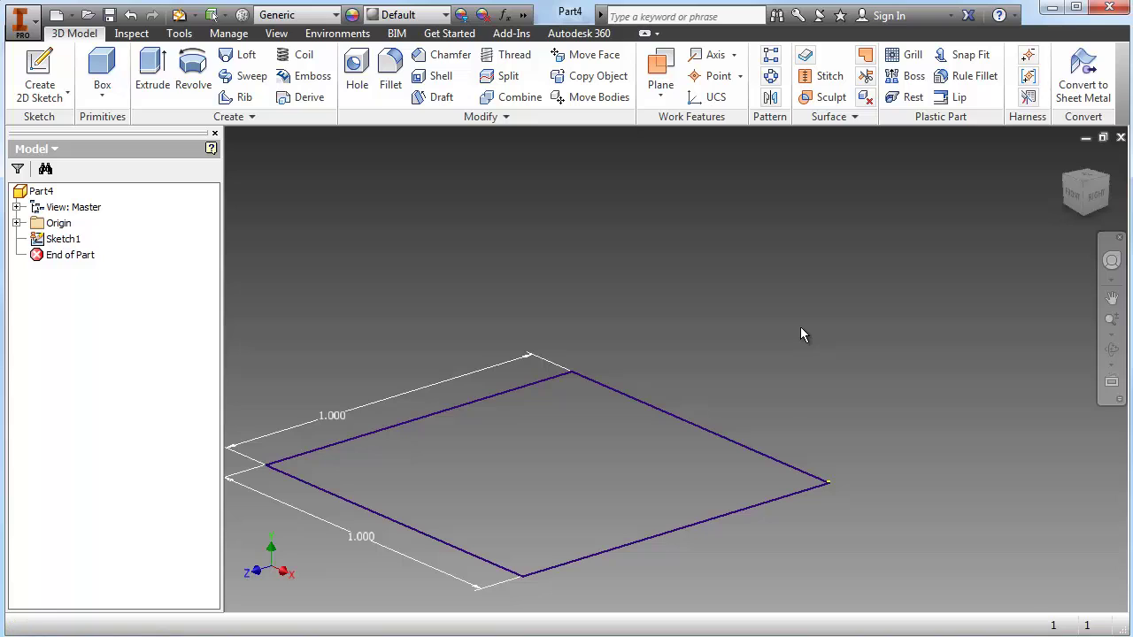
scroll(800, 335, up, 3)
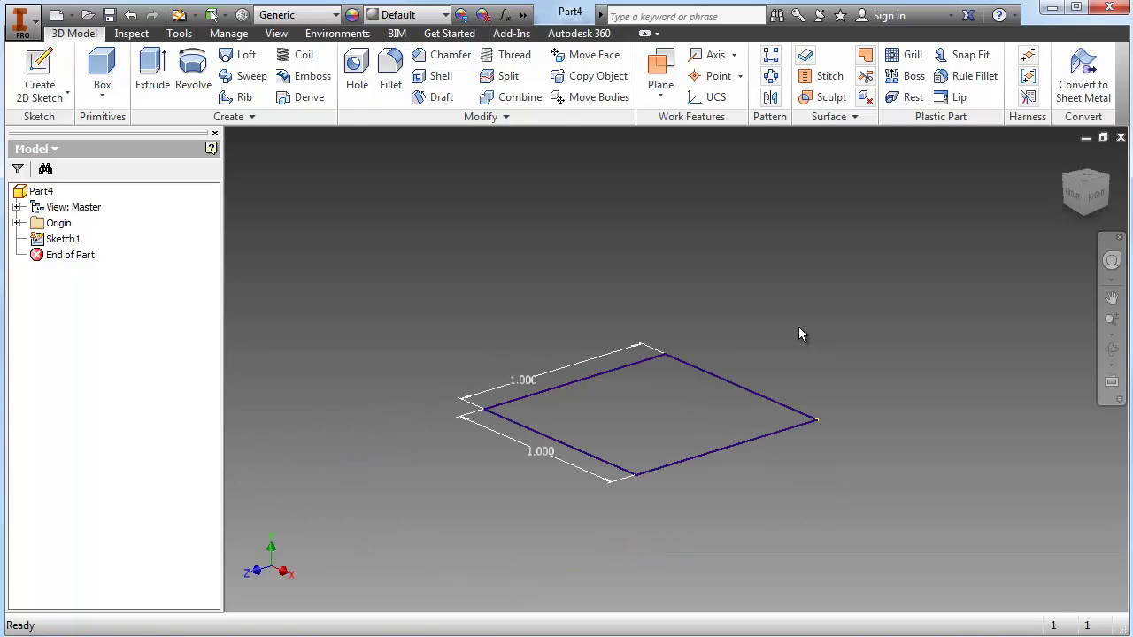
click(165, 98)
middle_drag(814, 303, 987, 406)
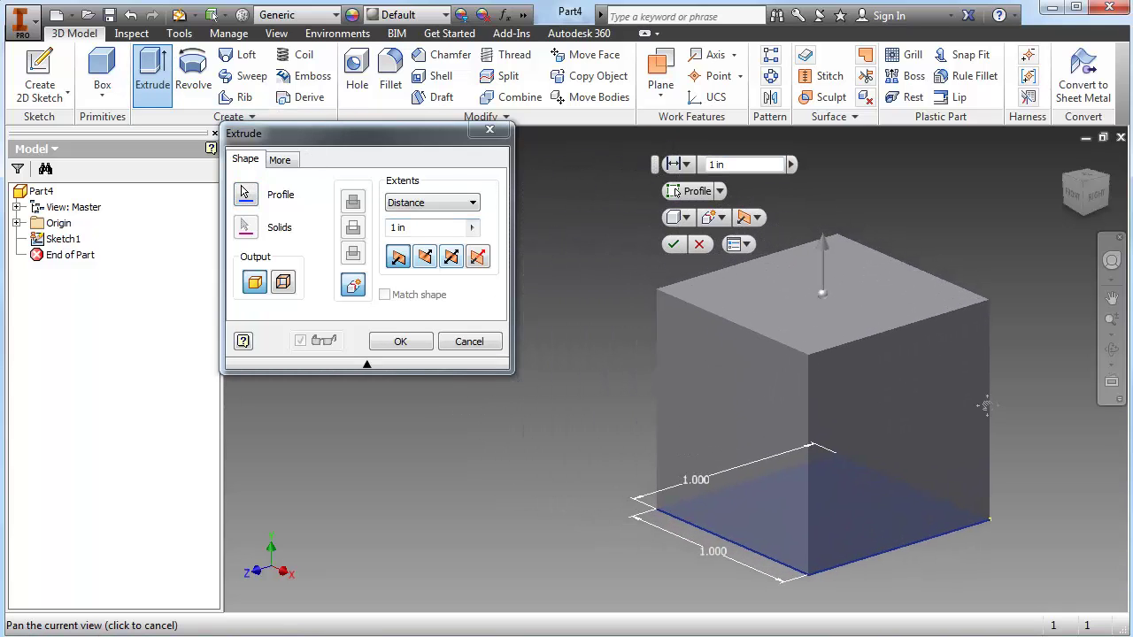
drag(362, 141, 399, 224)
double_click(464, 310)
text(.125)
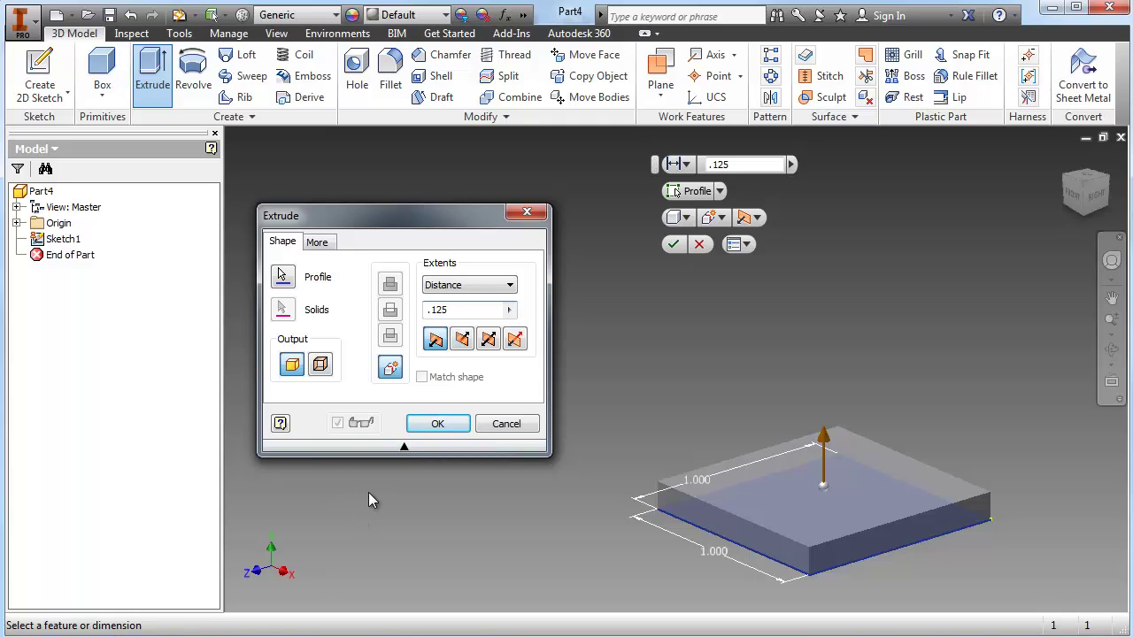
click(439, 424)
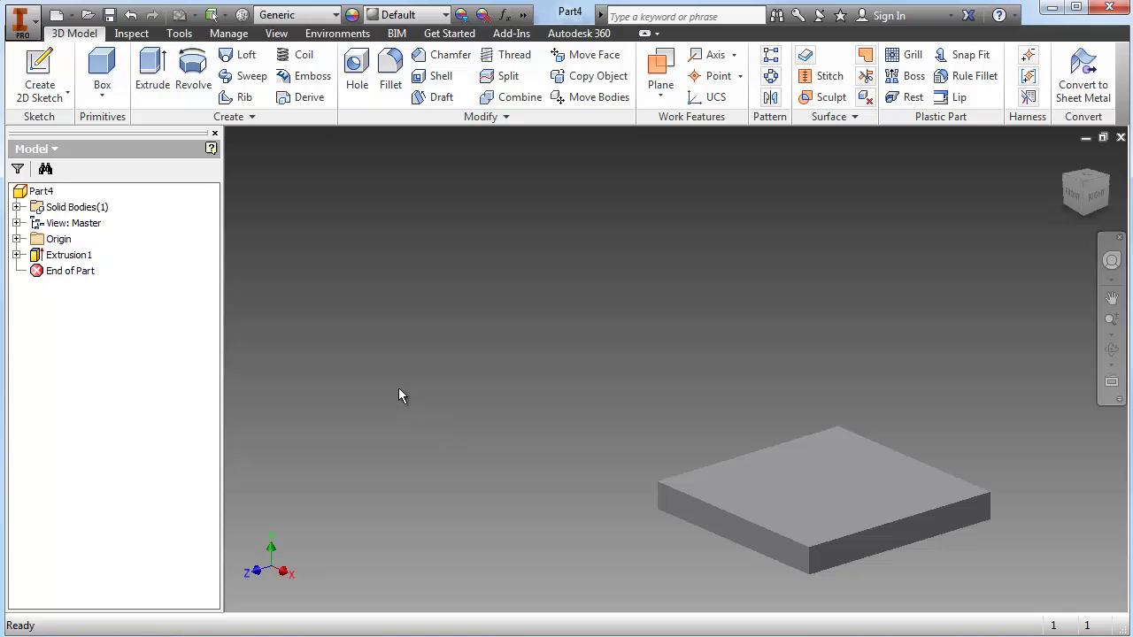
Start a sketch on the plate's top face and draw a rectangle inset about 0.08 in from the plate's edges.
click(1064, 172)
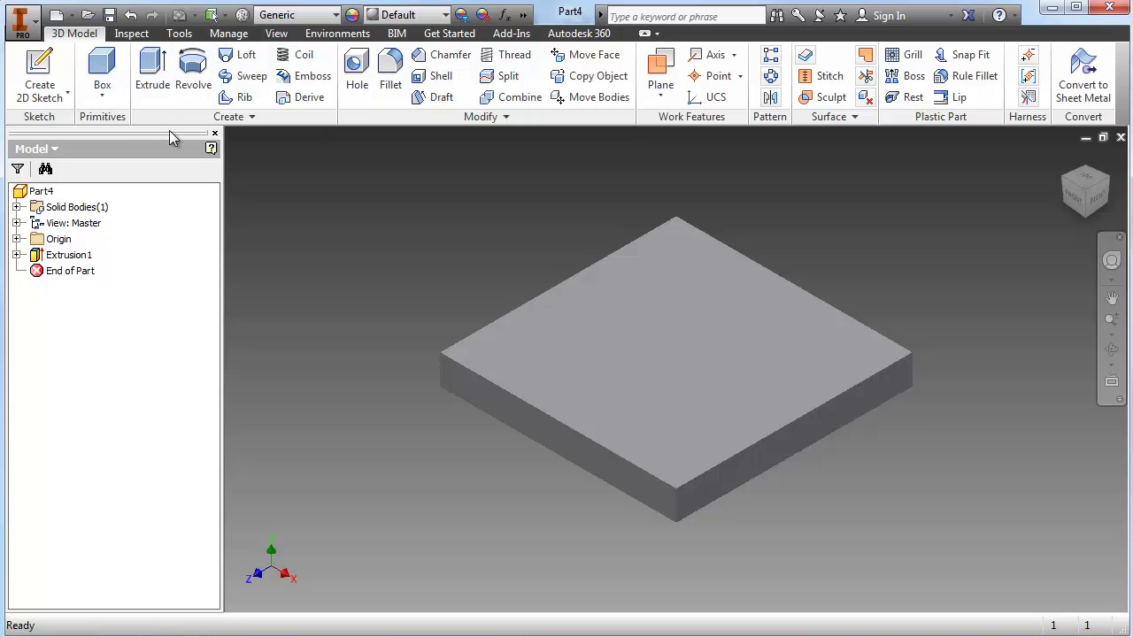
click(40, 78)
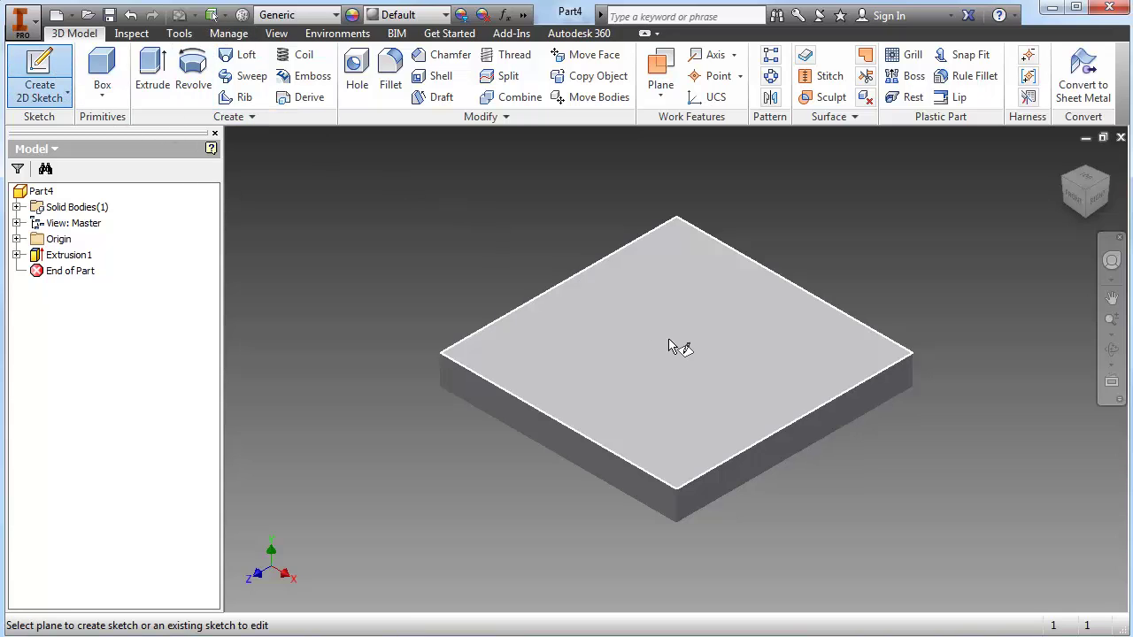
click(717, 346)
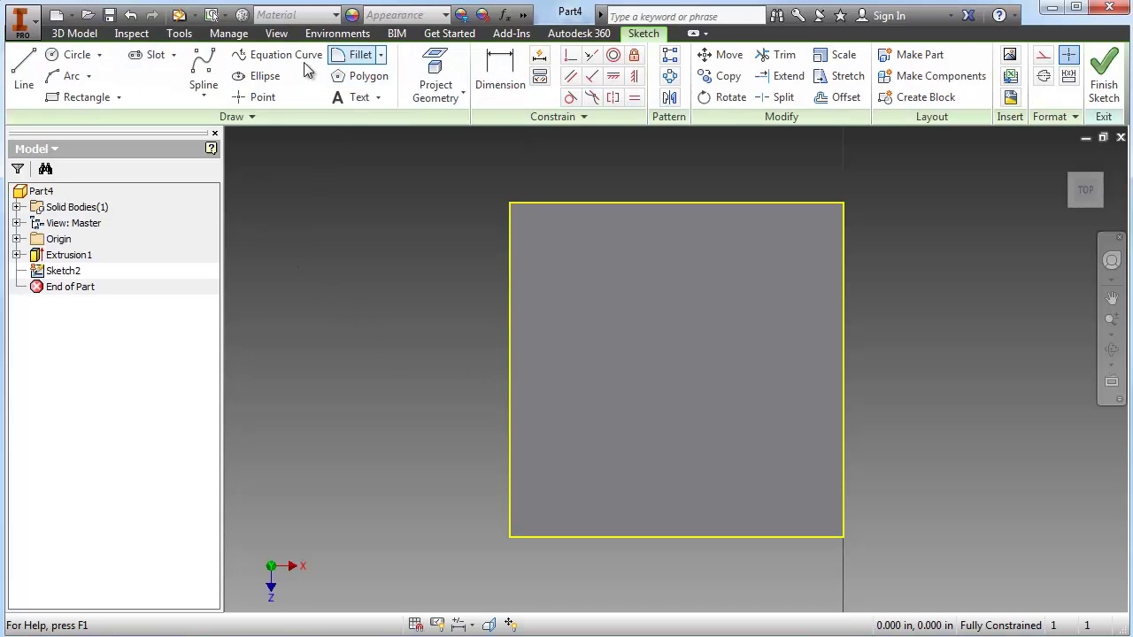
click(51, 99)
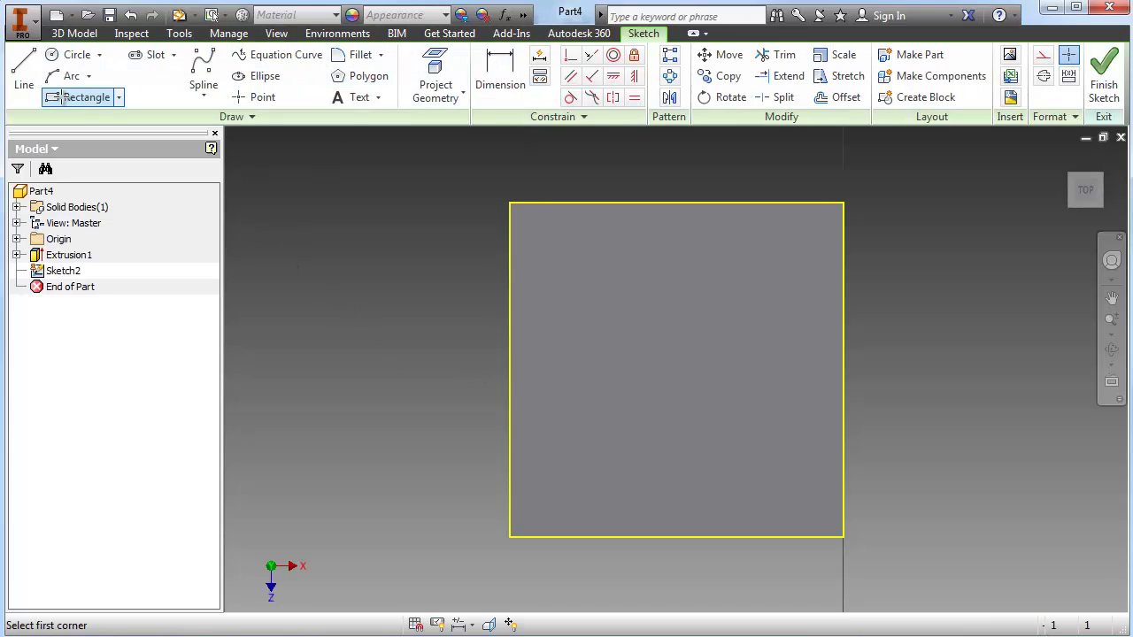
click(538, 231)
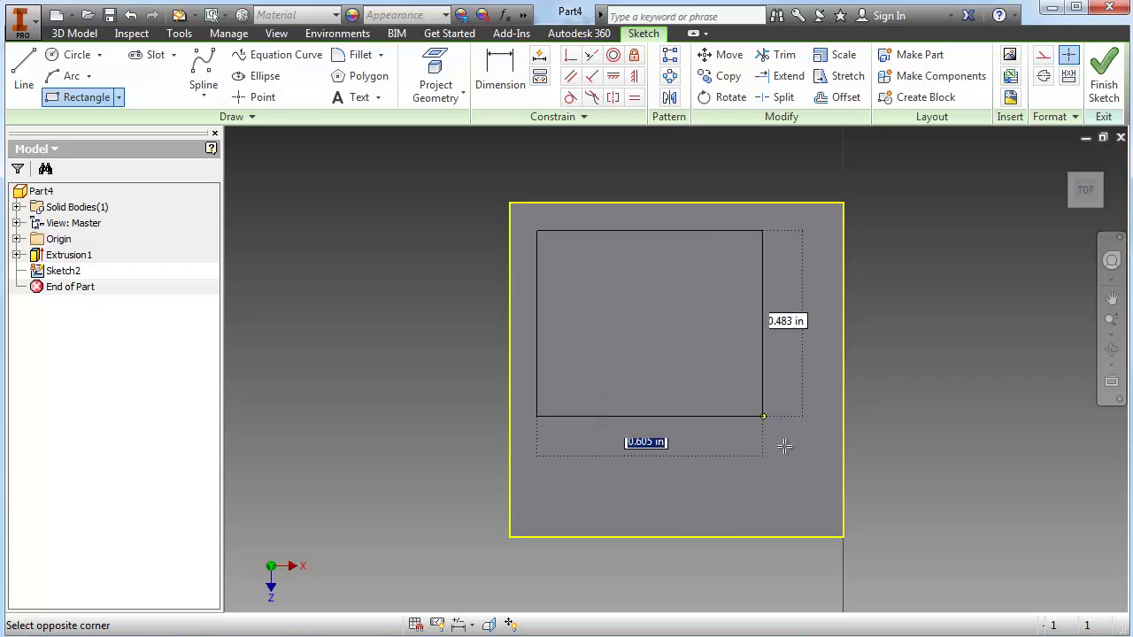
click(819, 508)
key(Escape)
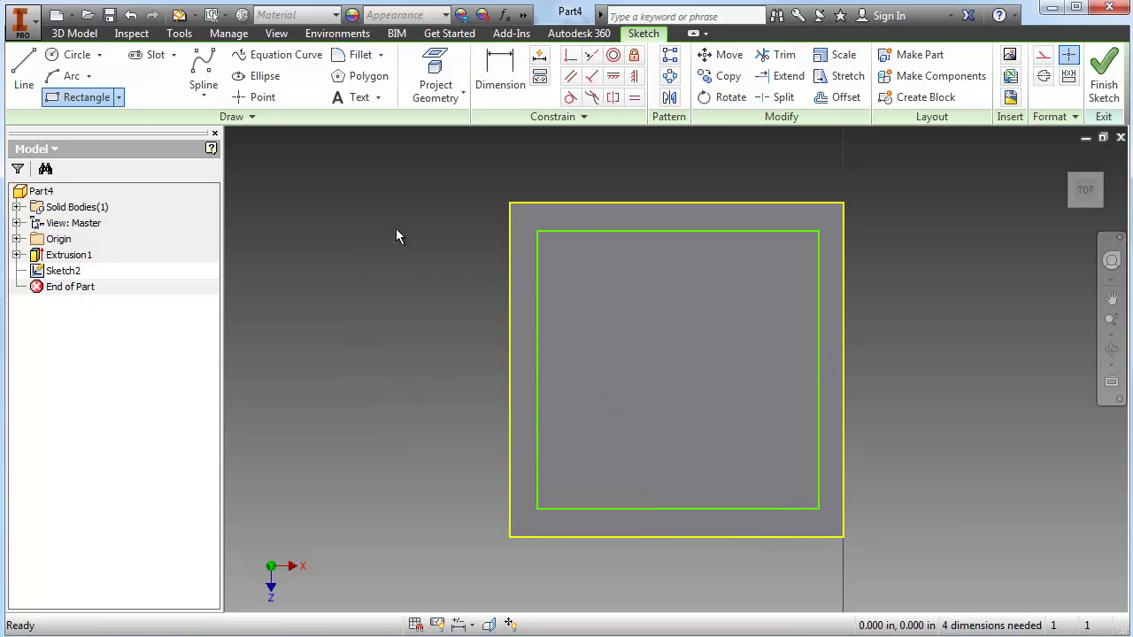
Dimension the gap between the rectangle's left edge and the plate's left edge and set it to 0.1 in.
click(493, 82)
click(536, 302)
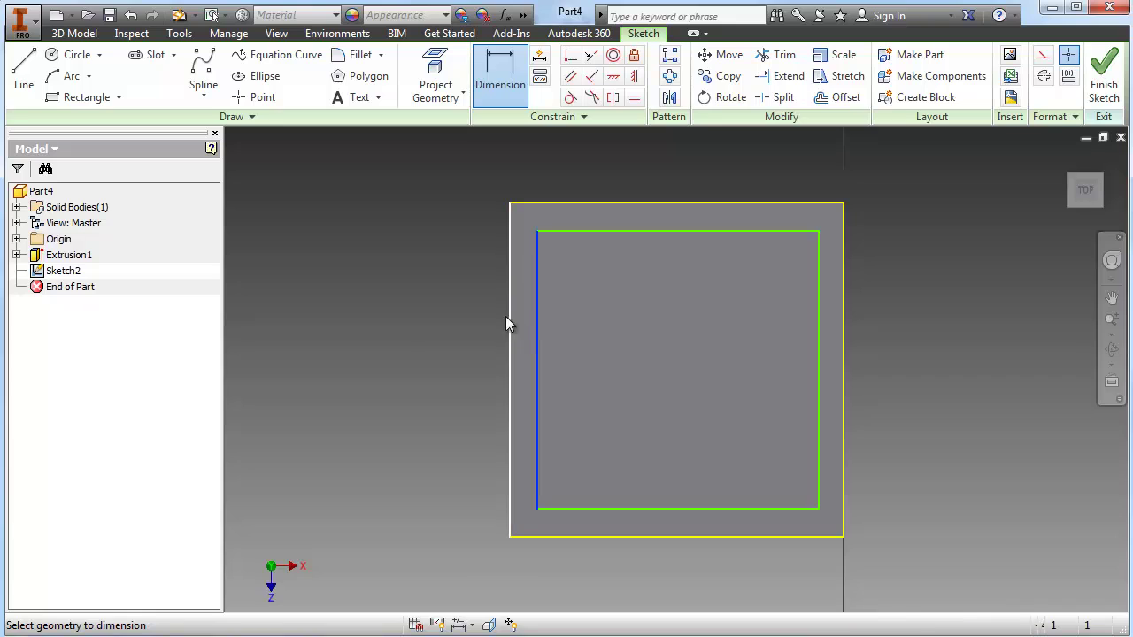
click(509, 316)
click(417, 333)
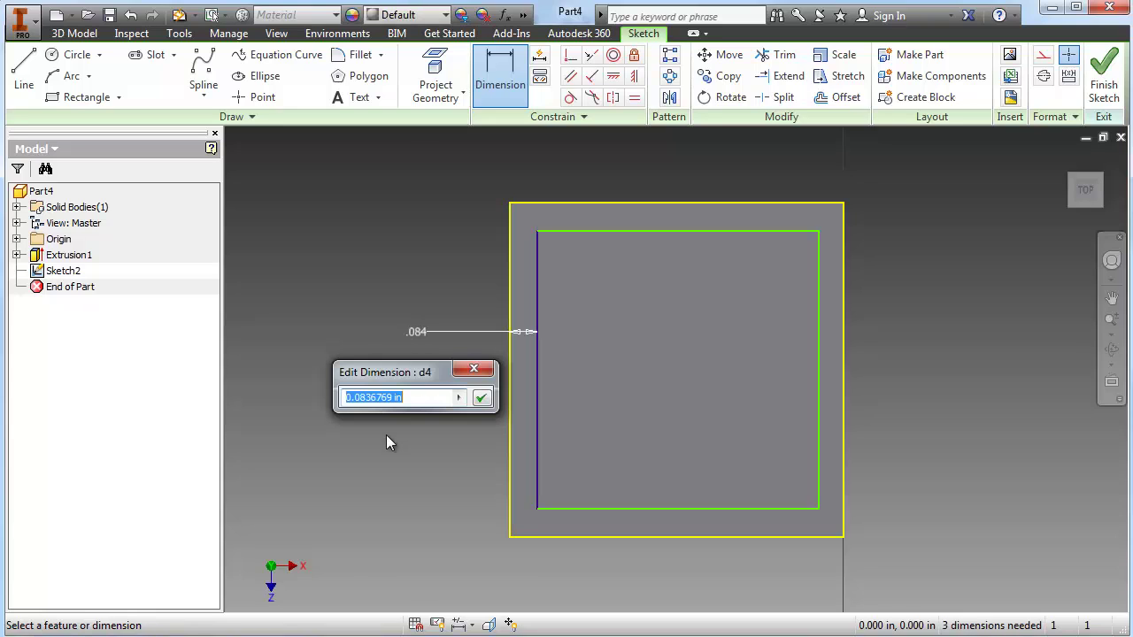
text(.1)
key(Return)
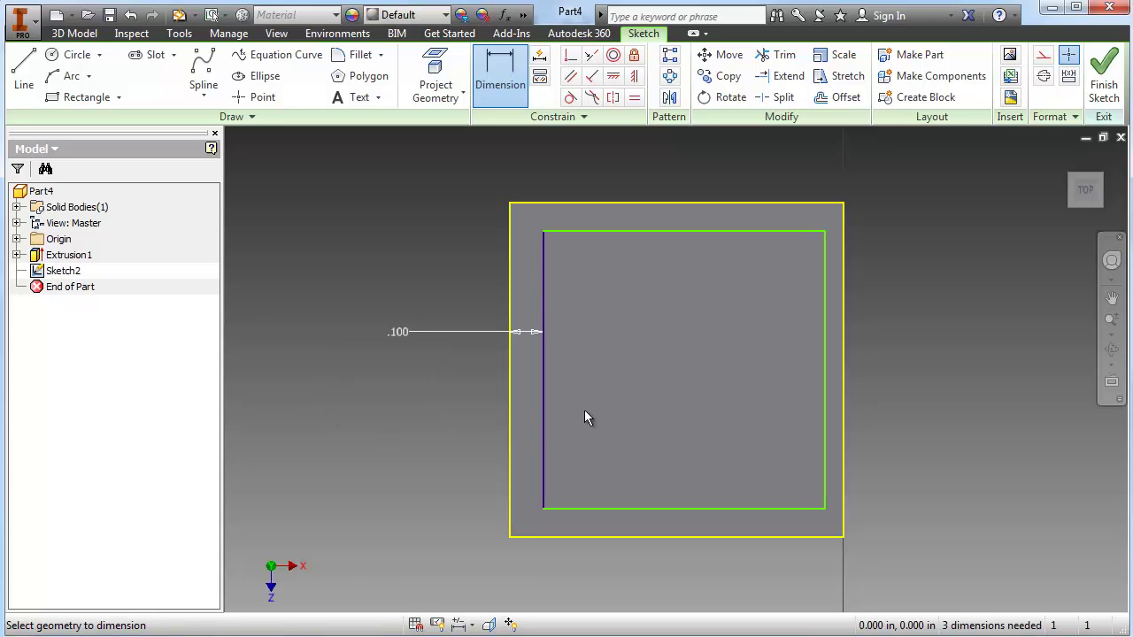
Dimension the gap between the rectangle's right edge and the plate's right edge and set it to 0.1 in.
click(825, 371)
click(843, 374)
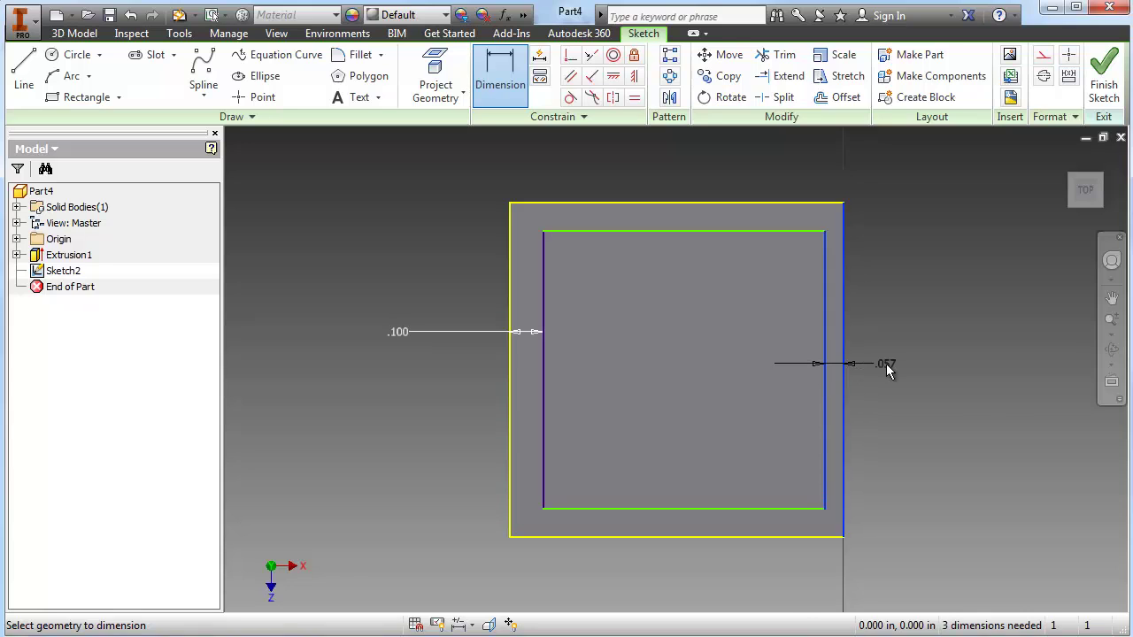
click(886, 365)
text(.1)
key(Return)
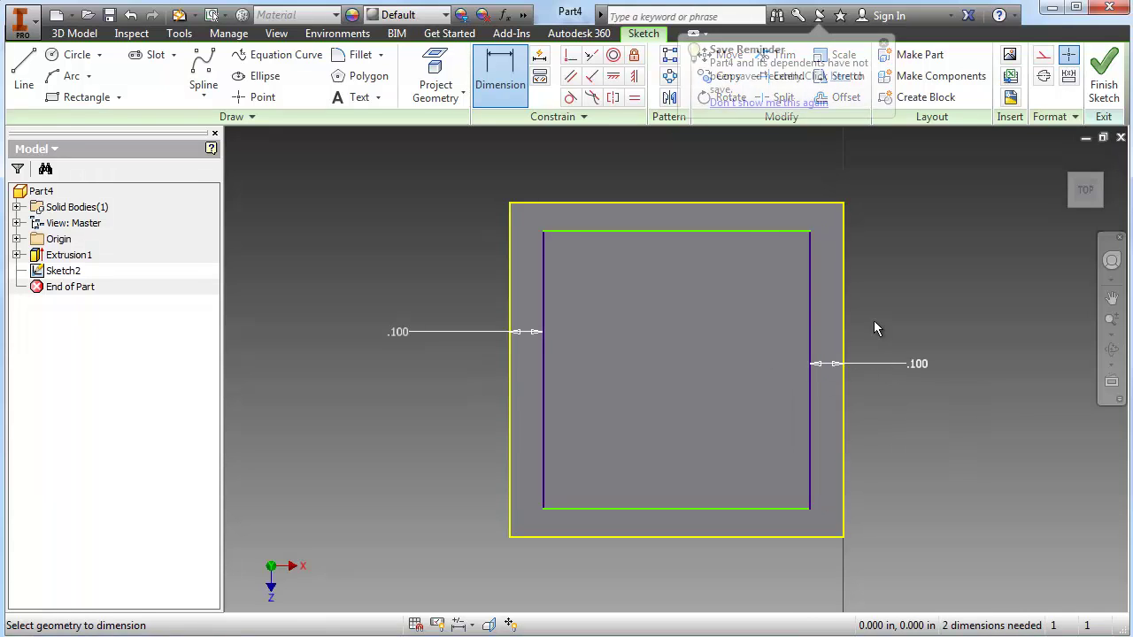
Dimension the gap between the rectangle's top edge and the plate's top edge and set it to 0.1 in.
click(708, 231)
click(705, 202)
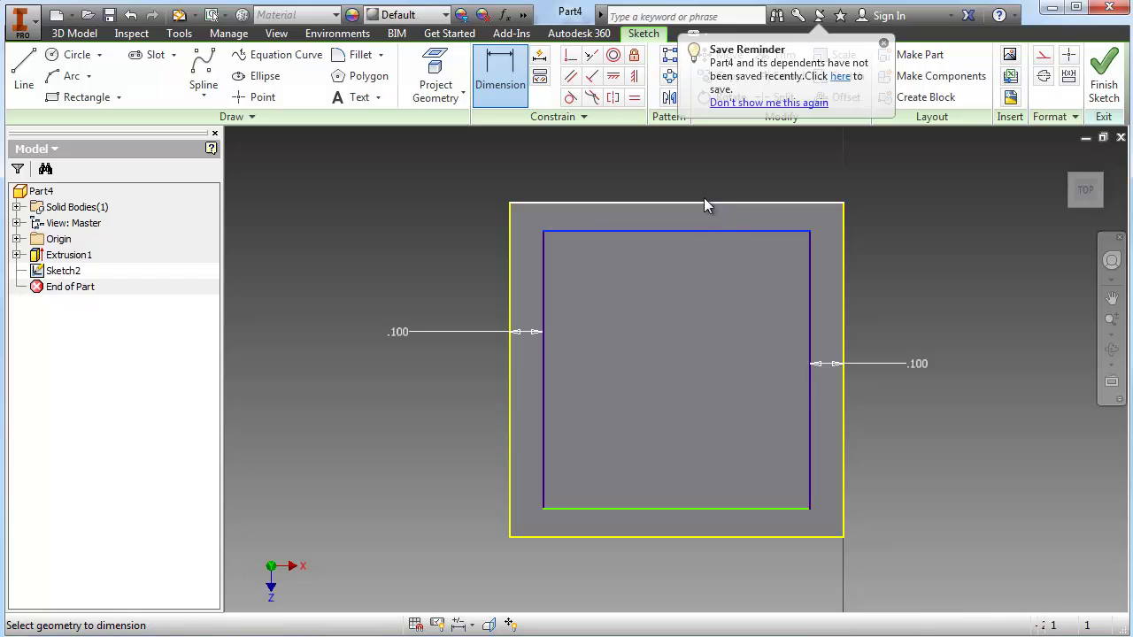
click(701, 195)
text(.1)
key(Return)
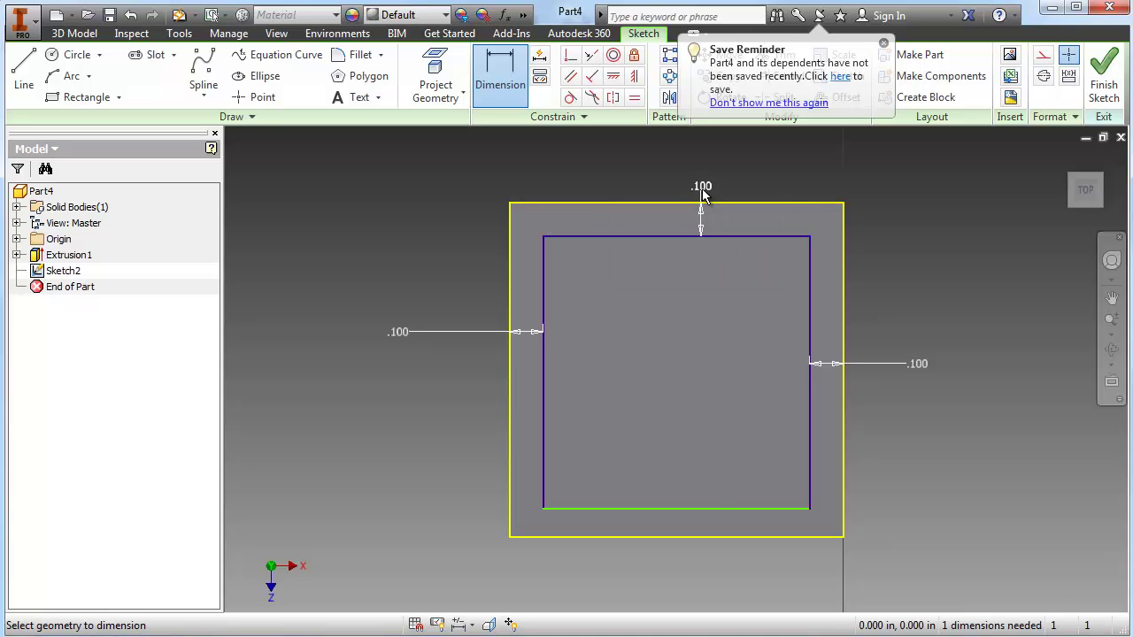
Set the gap between the rectangle's bottom edge and the plate's bottom edge to 0.1 in and finish the sketch.
click(706, 511)
click(704, 537)
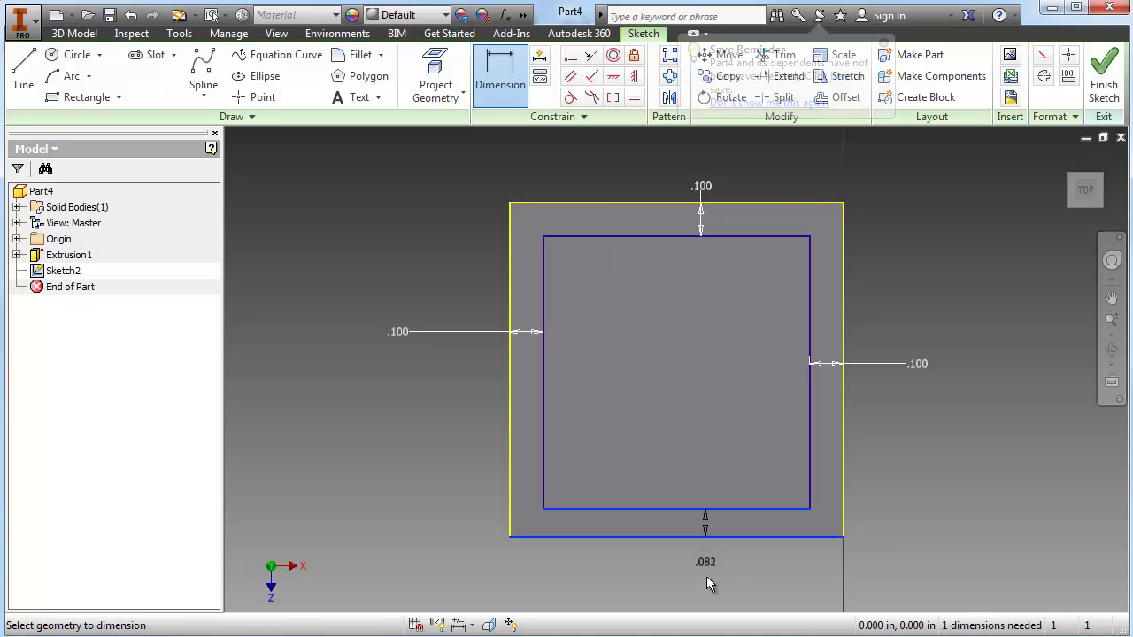
click(709, 576)
text(.1)
key(Return)
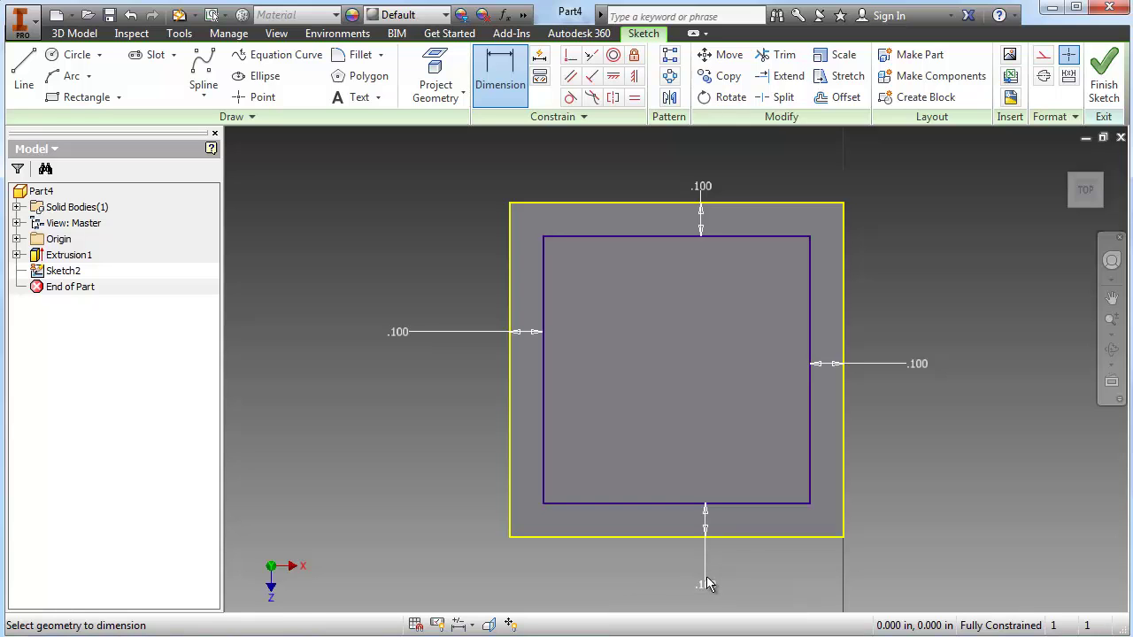
click(1104, 80)
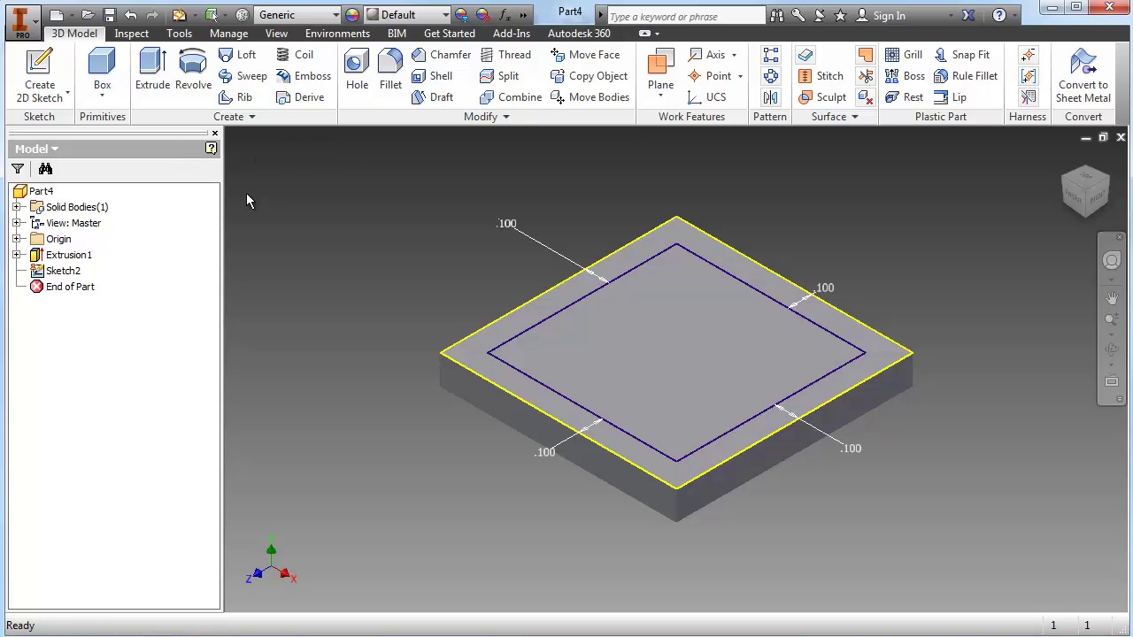
Cut the inner rectangle 0.0625 in deep into the plate with an extrusion to form a pocket.
click(152, 71)
click(390, 309)
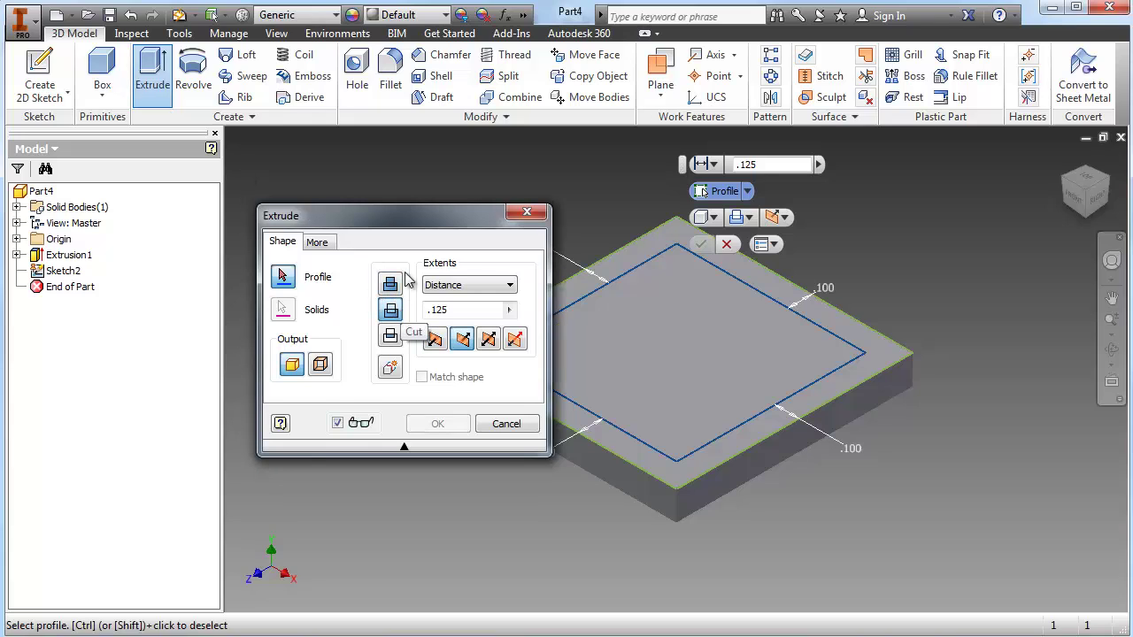
drag(421, 221, 306, 182)
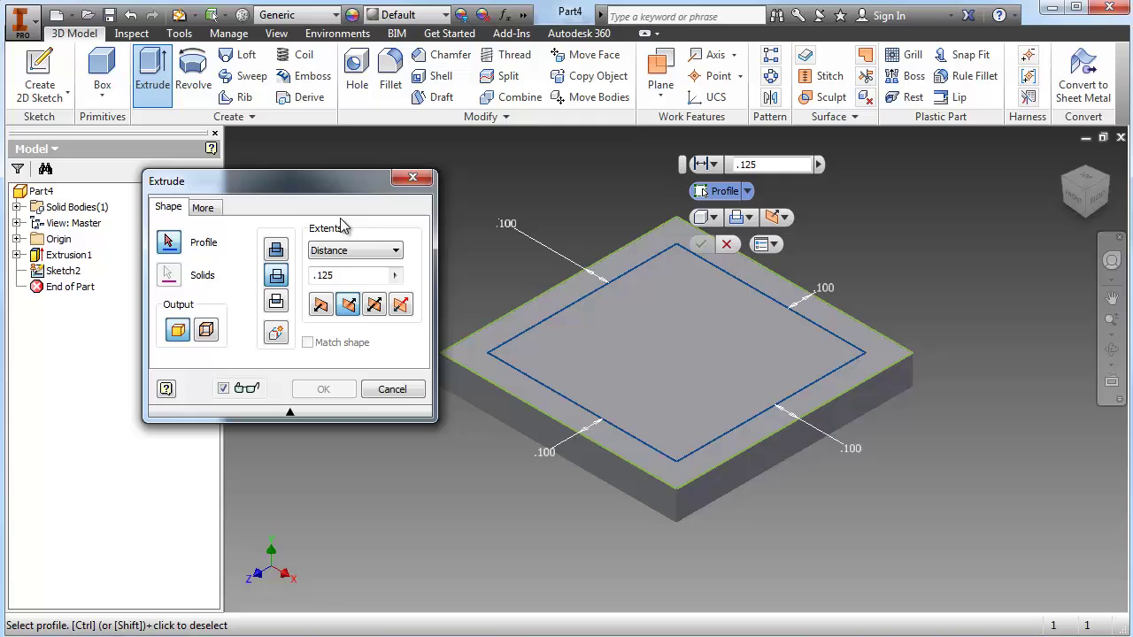
click(350, 276)
text(.0625)
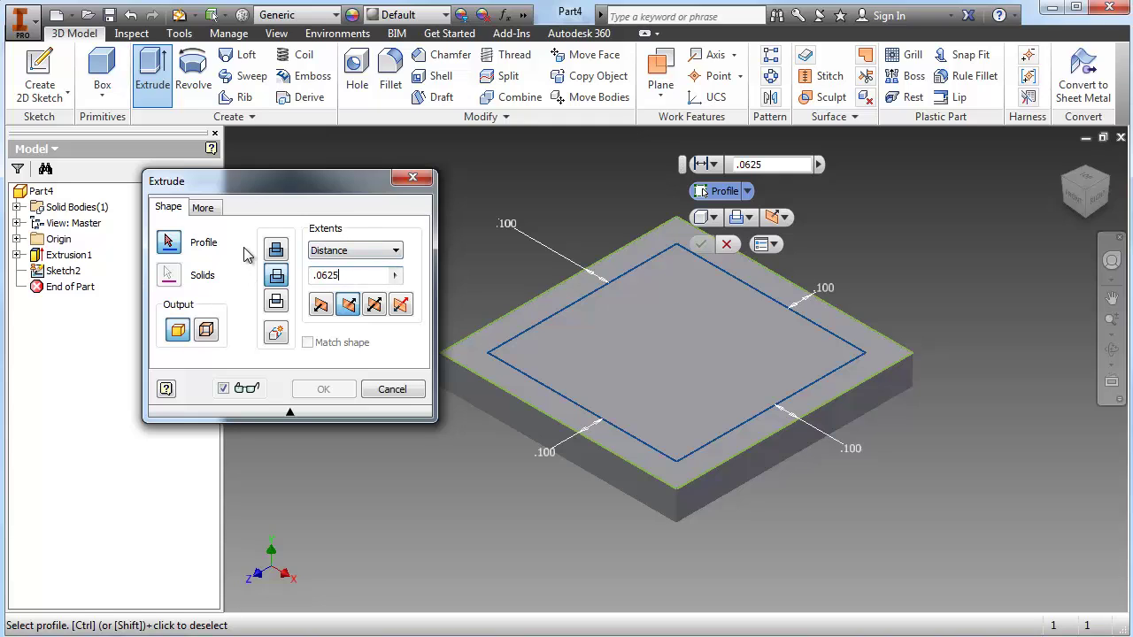
click(649, 342)
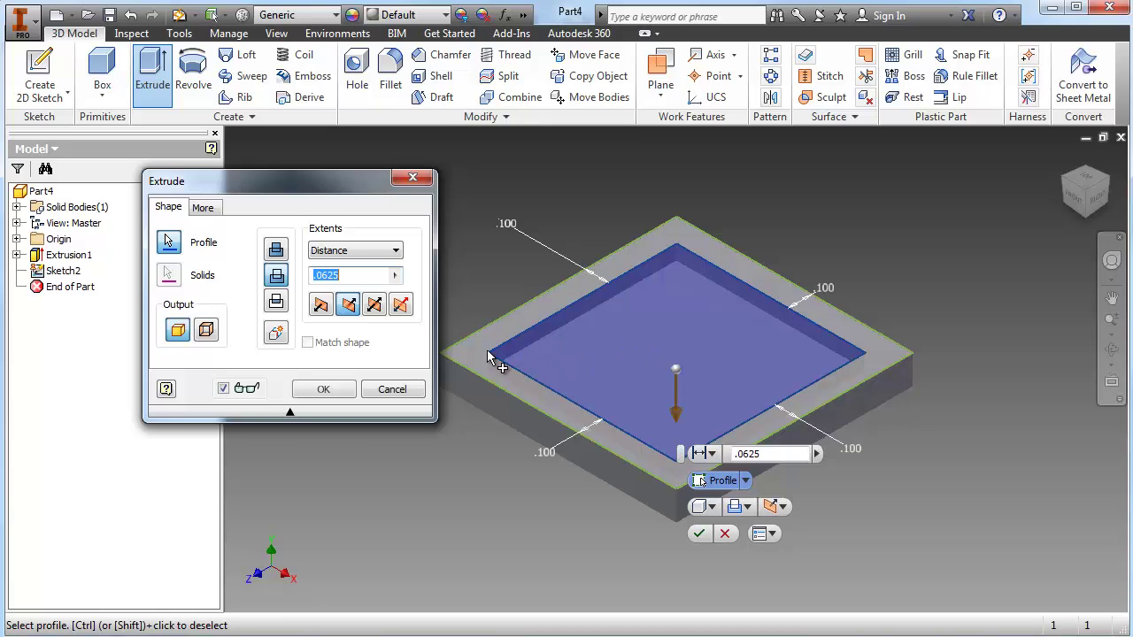
click(316, 389)
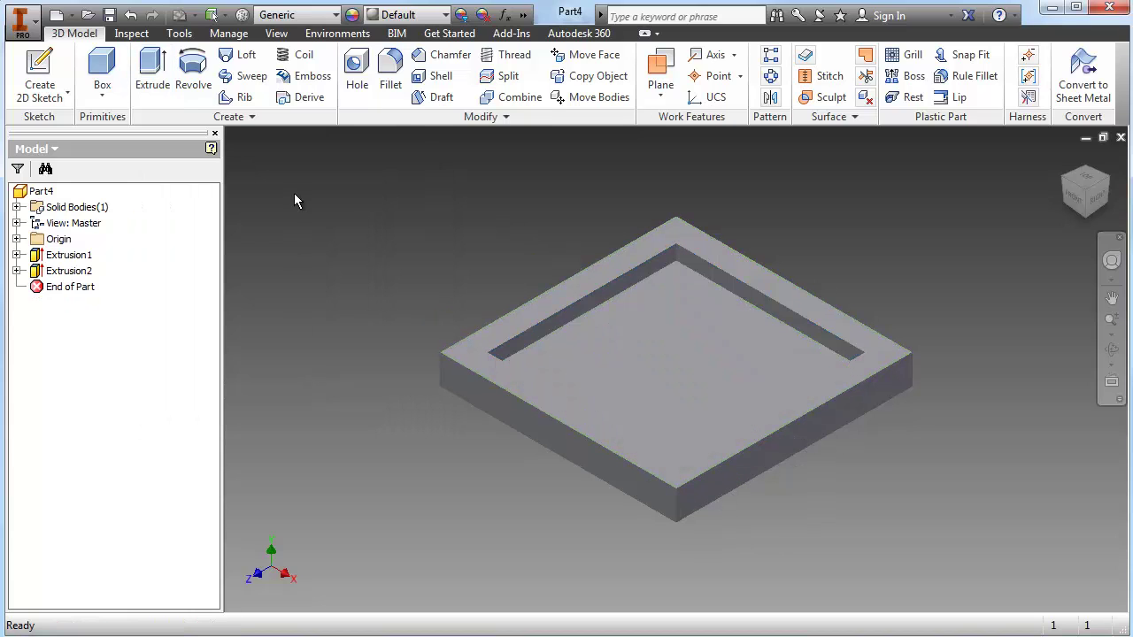
click(1112, 350)
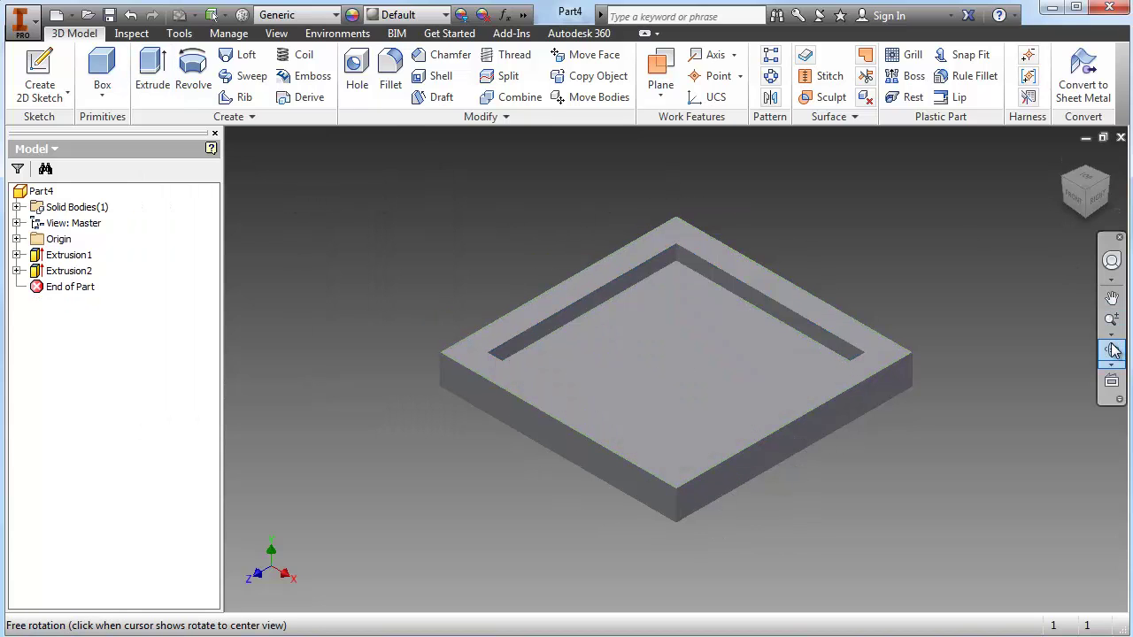
drag(805, 345, 823, 374)
key(F6)
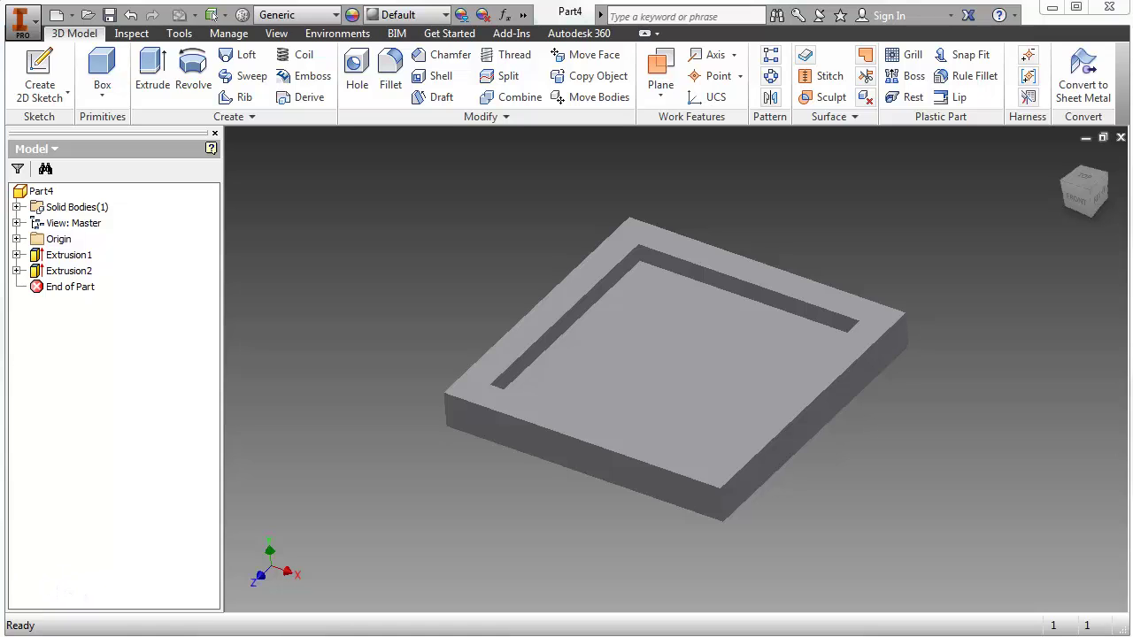
Export the part in CAD format as an STL file, naming it Example in the Intro to CAD folder.
click(33, 31)
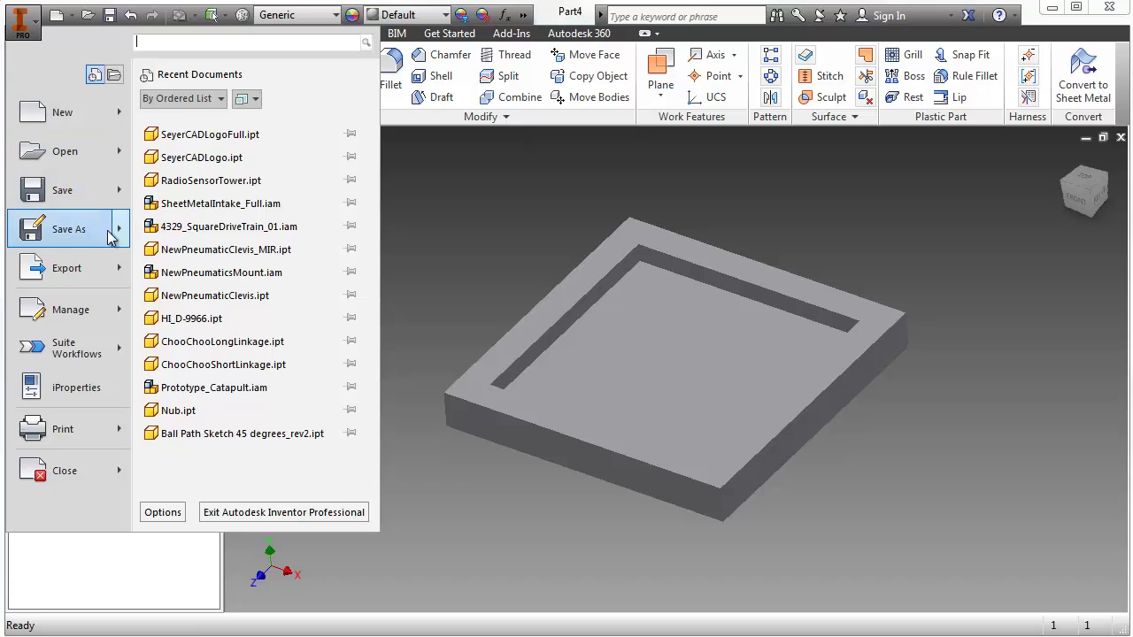
mouse_move(122, 277)
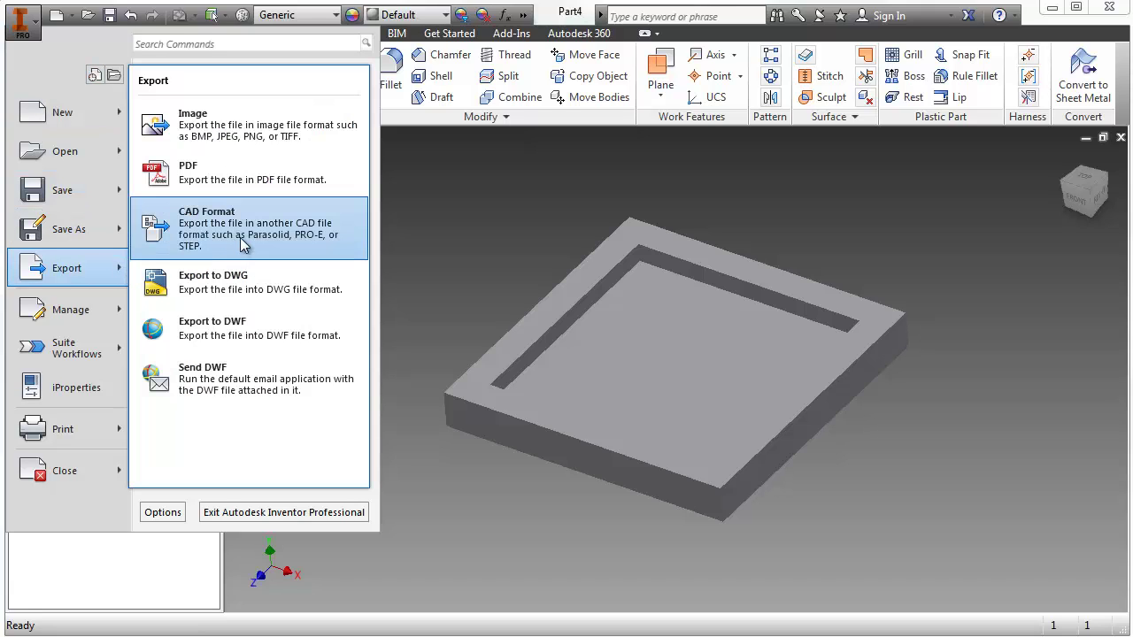
click(353, 221)
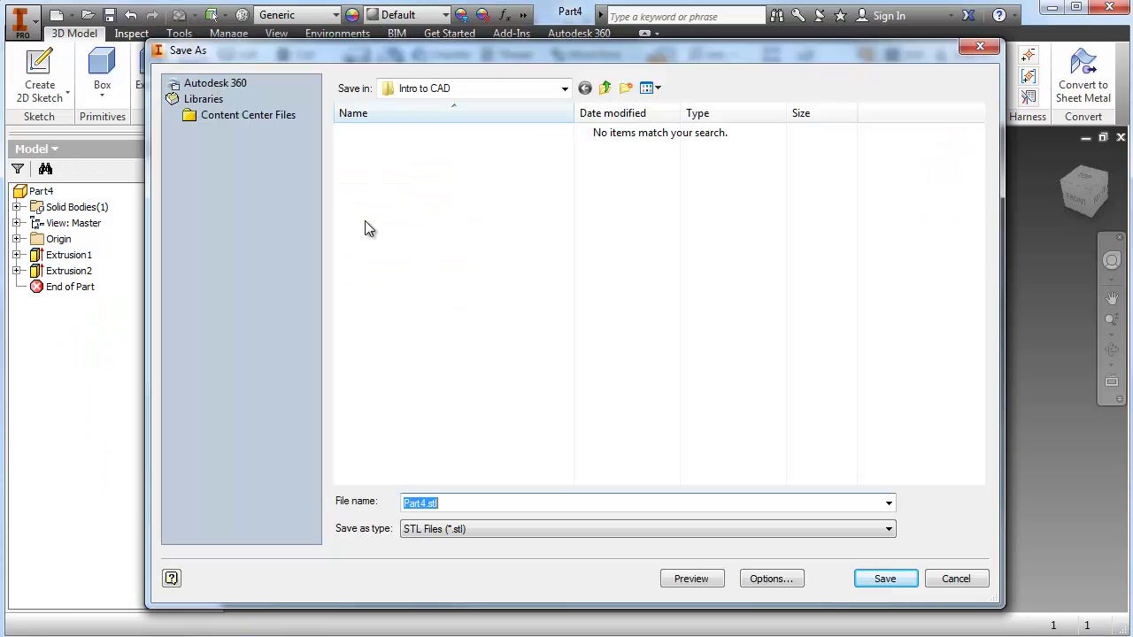
click(406, 505)
double_click(406, 505)
text(Example)
Confirm the STL options with binary format, inch units and high resolution, and save the exported file.
click(784, 581)
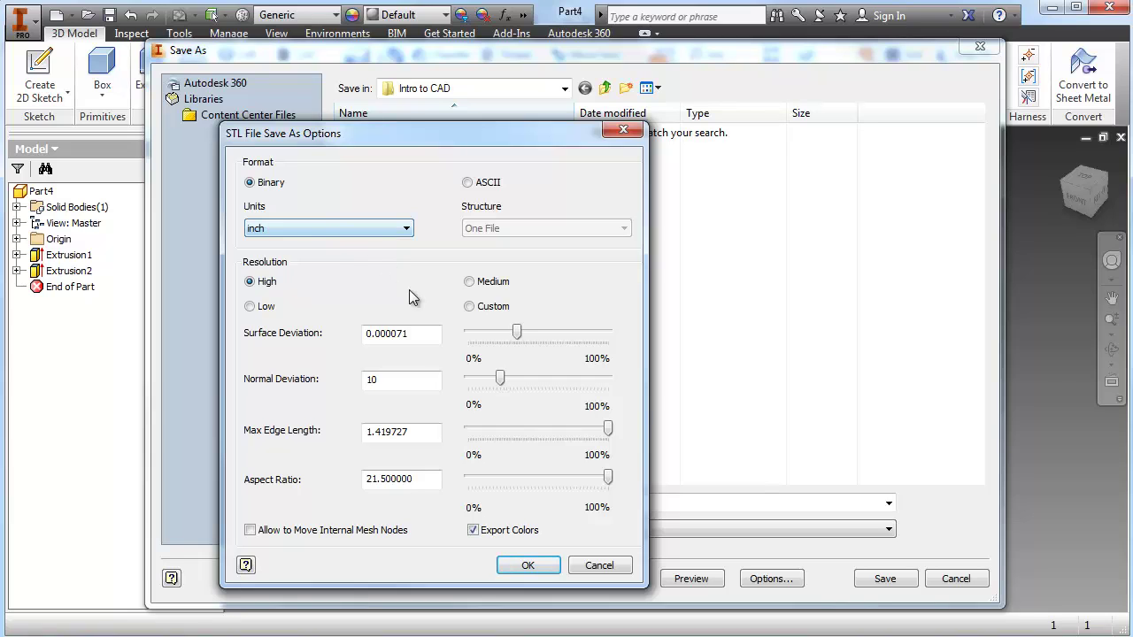
click(527, 565)
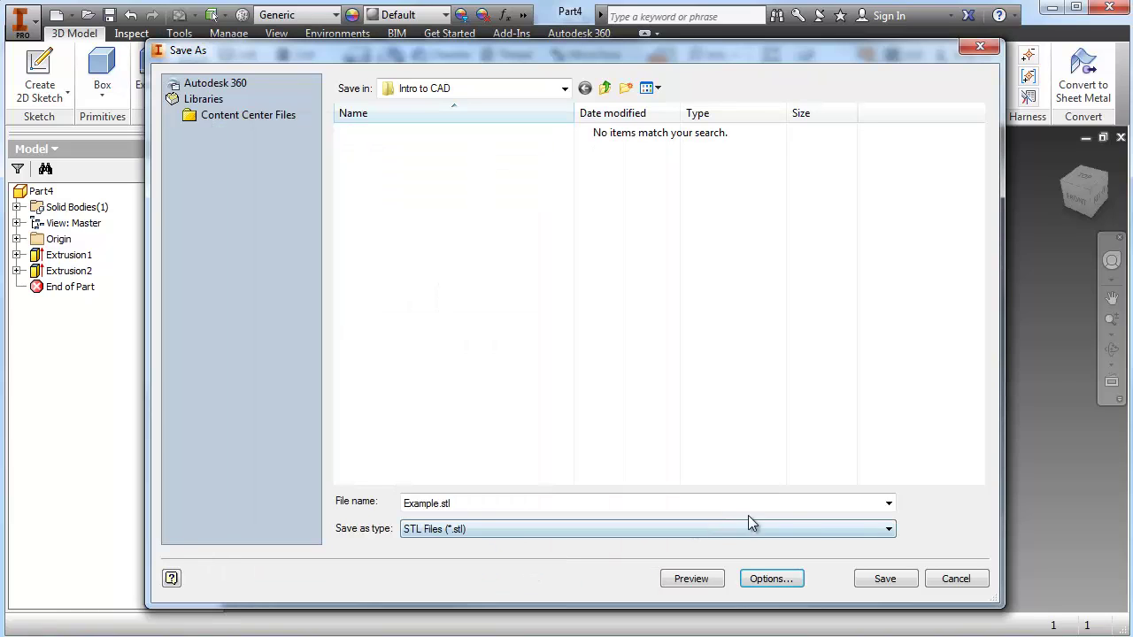
click(885, 579)
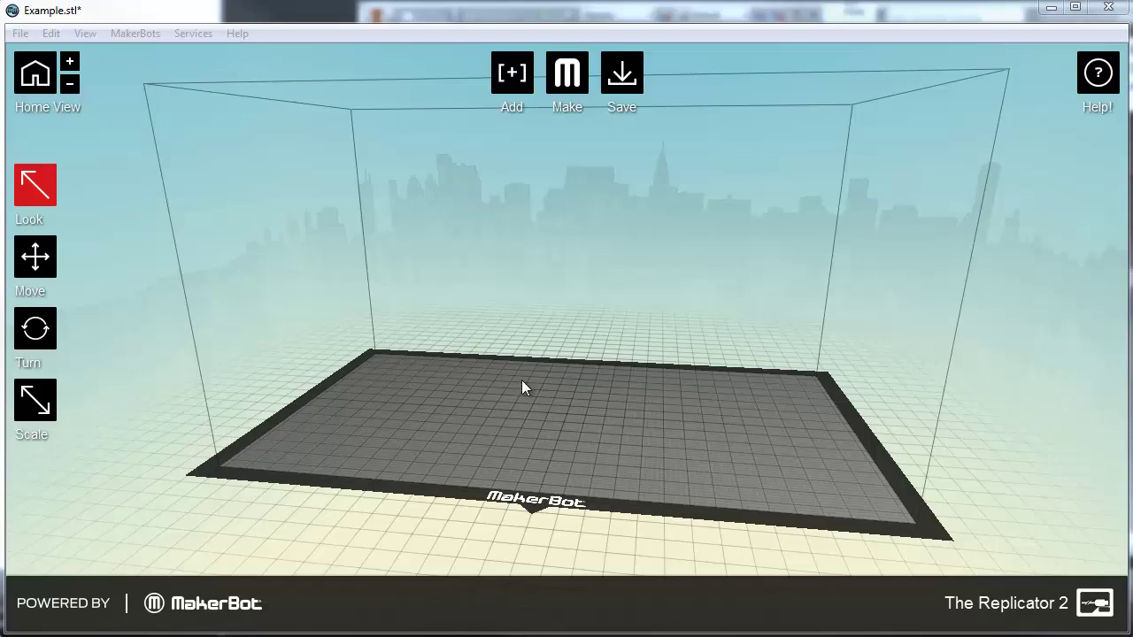
Switch to the MakerBot print software, add Example.stl to the build plate and rescale the object to millimetres.
mouse_move(469, 380)
mouse_down()
mouse_move(556, 385)
mouse_move(439, 380)
mouse_move(481, 383)
mouse_up()
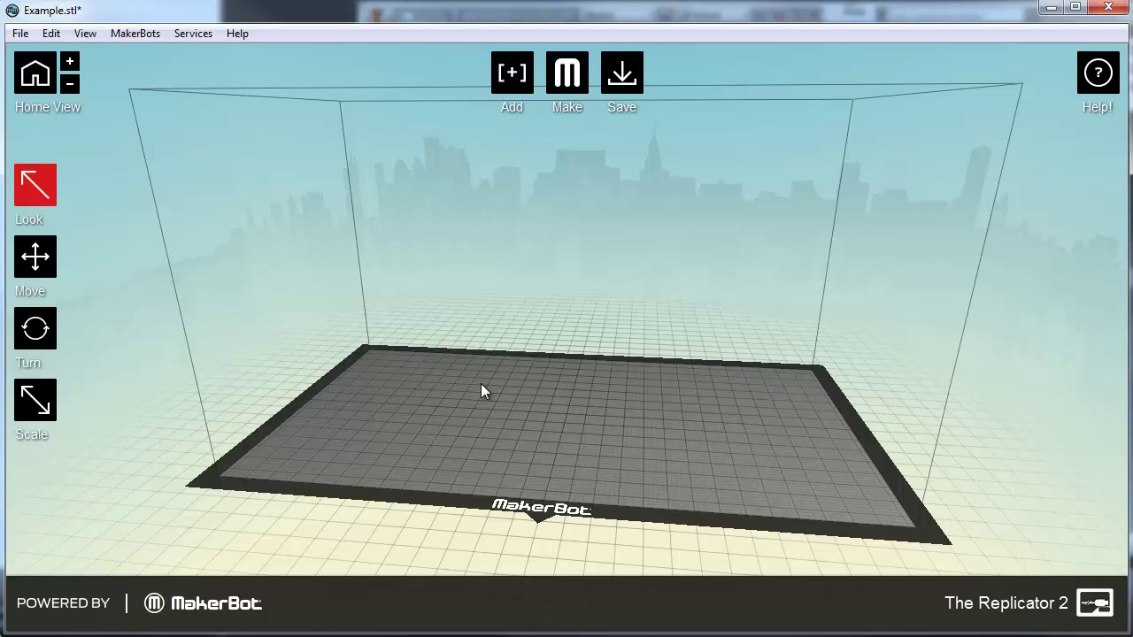
click(527, 89)
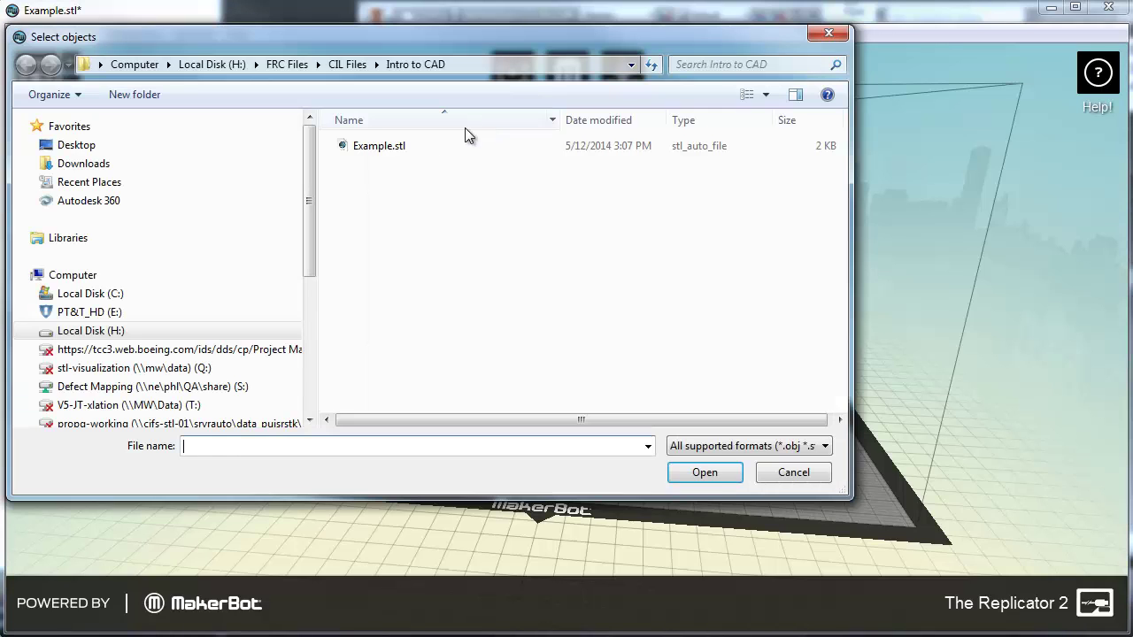
click(409, 146)
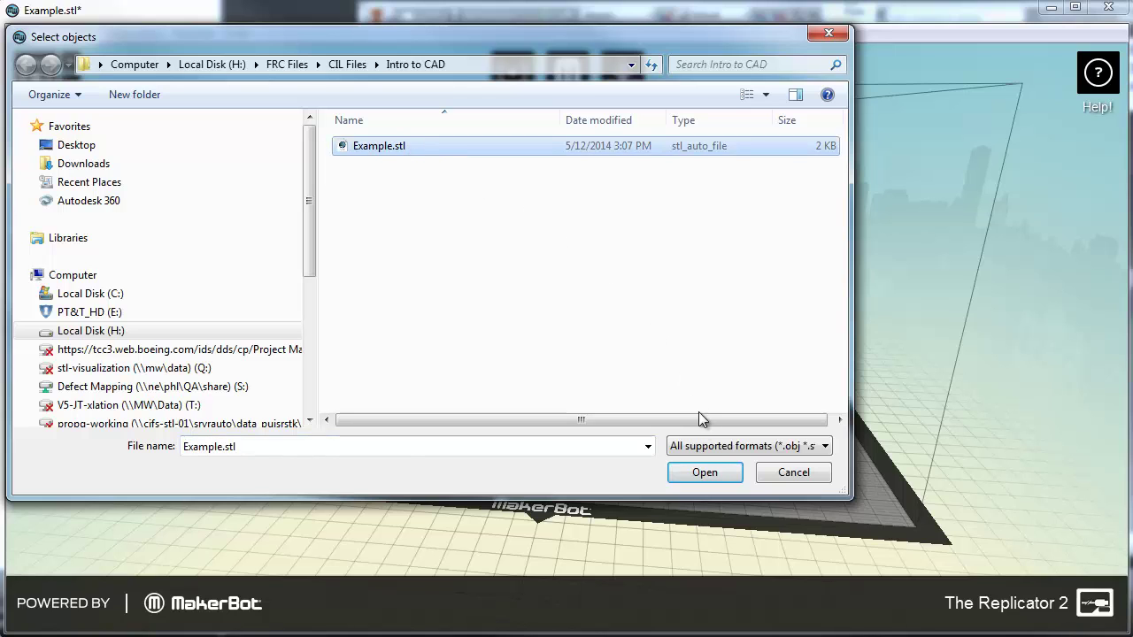
click(734, 479)
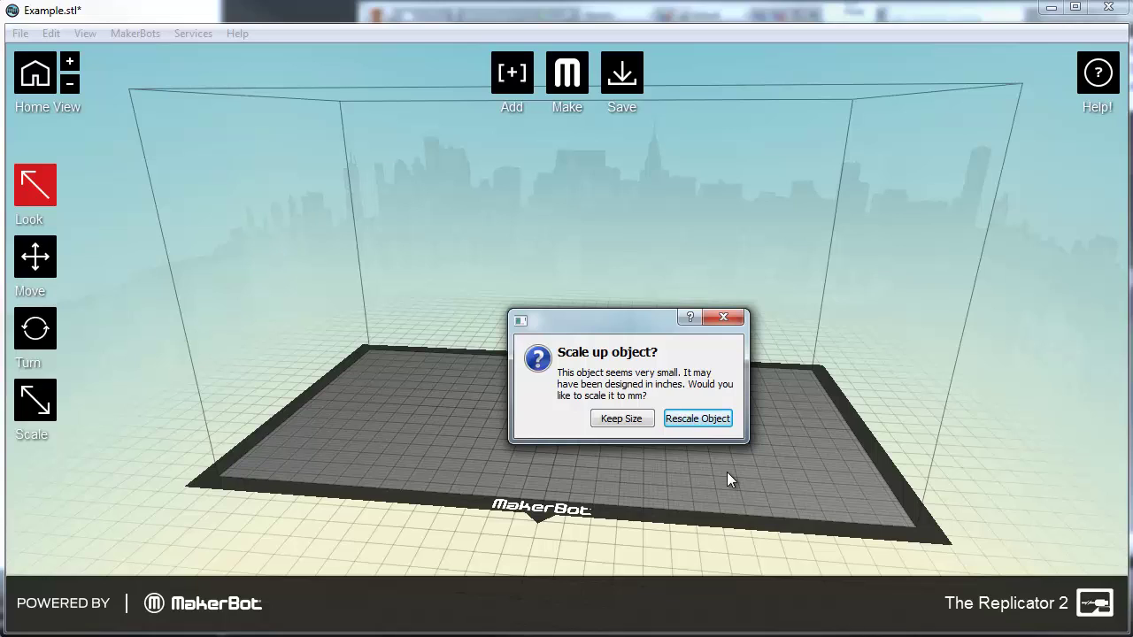
click(724, 423)
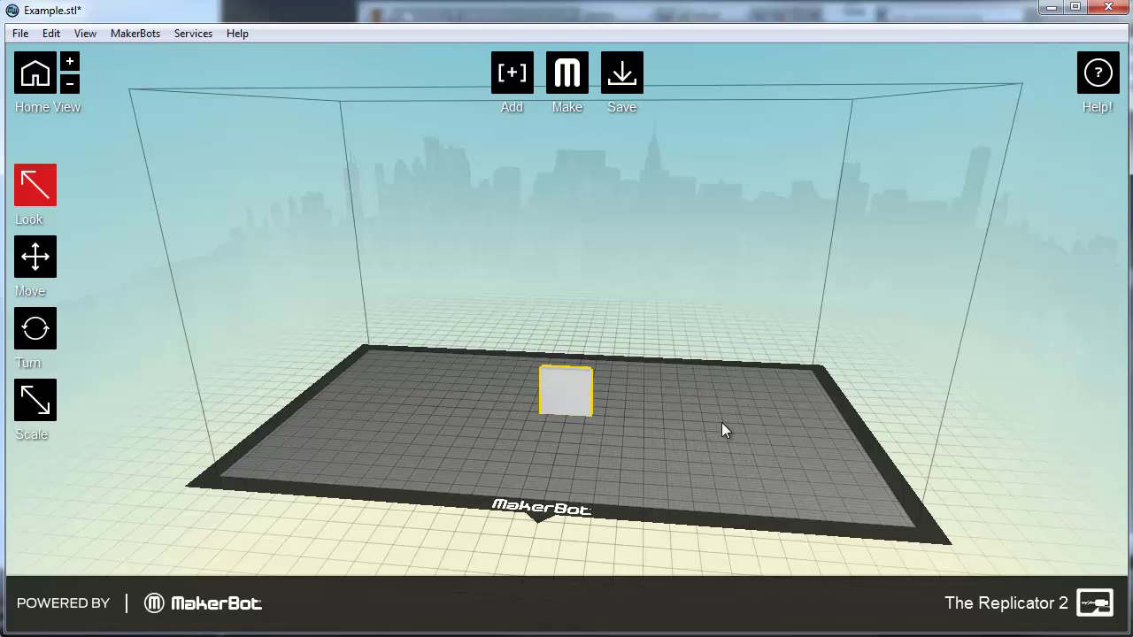
Examine the imported plate and its pocket side up close from behind the build platform.
click(889, 377)
drag(789, 433, 594, 366)
scroll(555, 407, down, 5)
scroll(555, 406, up, 8)
drag(646, 414, 586, 403)
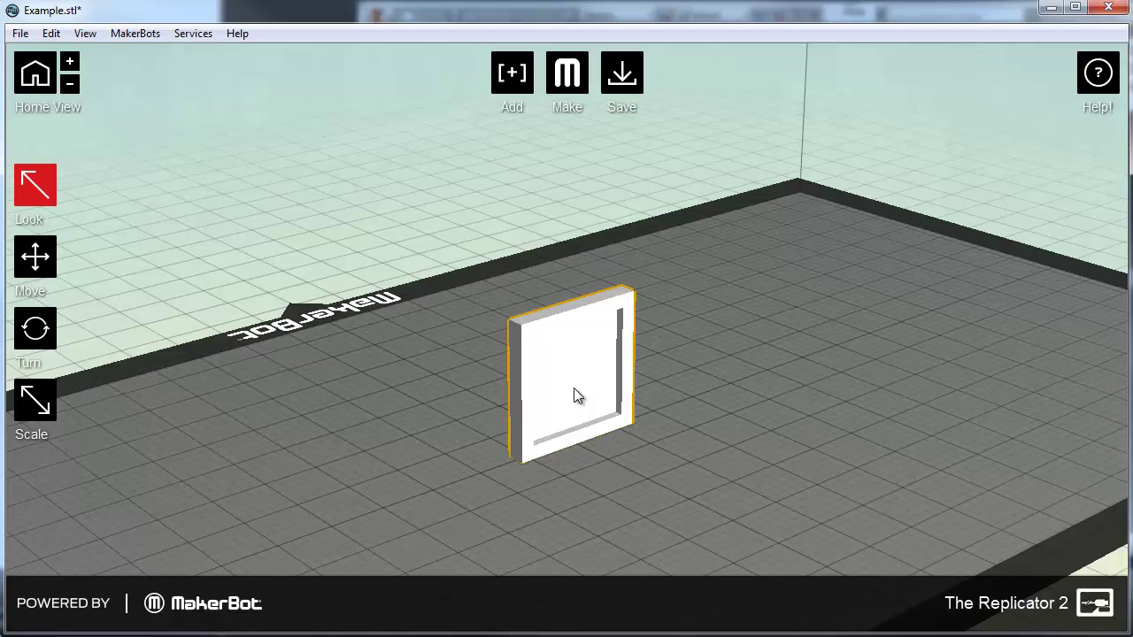
Rotate the plate +90° about the X axis so its pocket faces up.
click(574, 389)
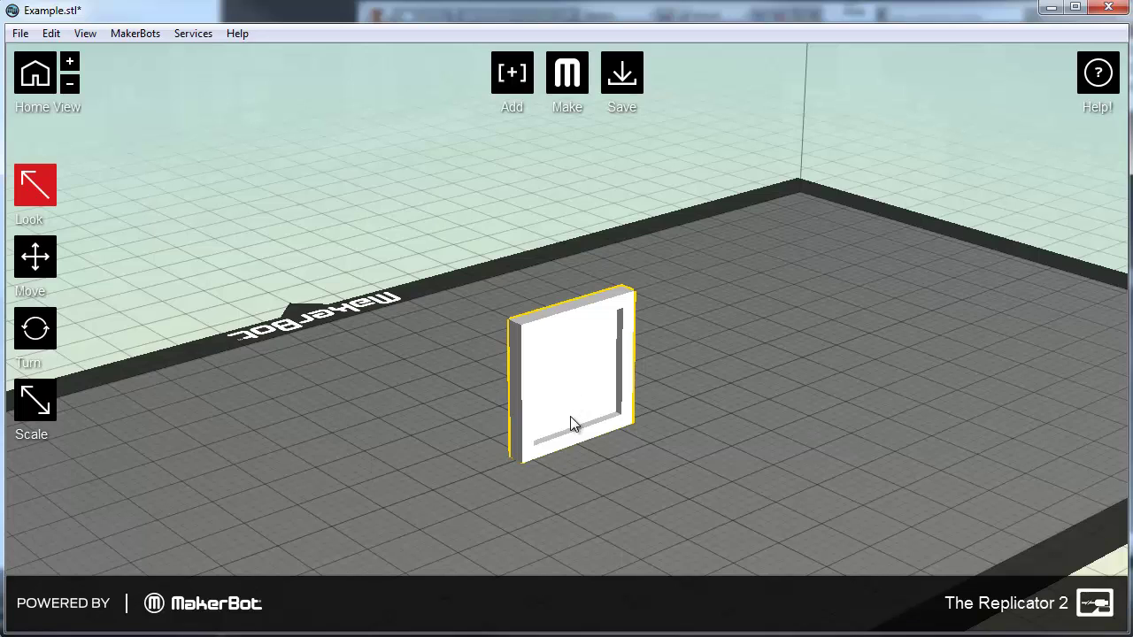
click(39, 335)
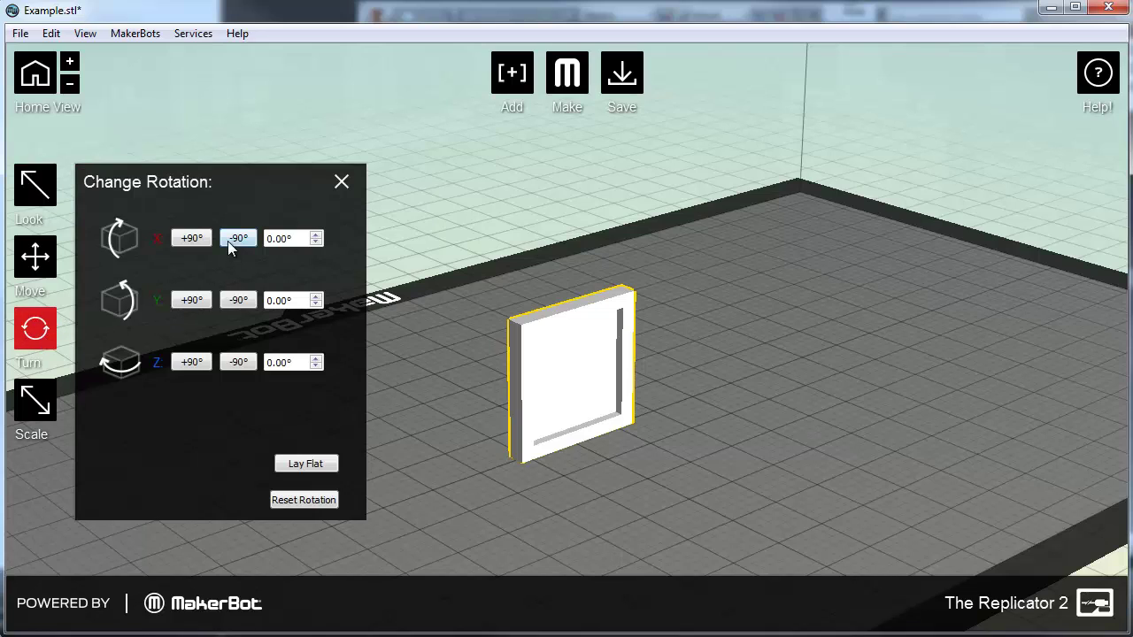
click(194, 237)
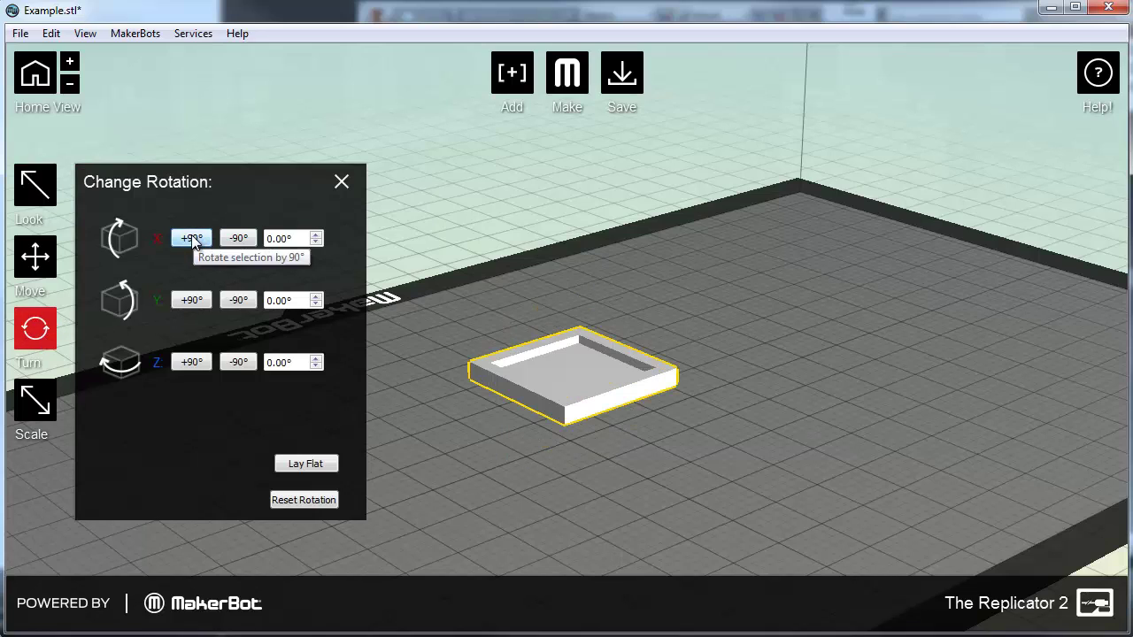
Check the plate's height from the side and lay it flat on the build platform.
click(35, 184)
drag(531, 473, 600, 467)
click(51, 328)
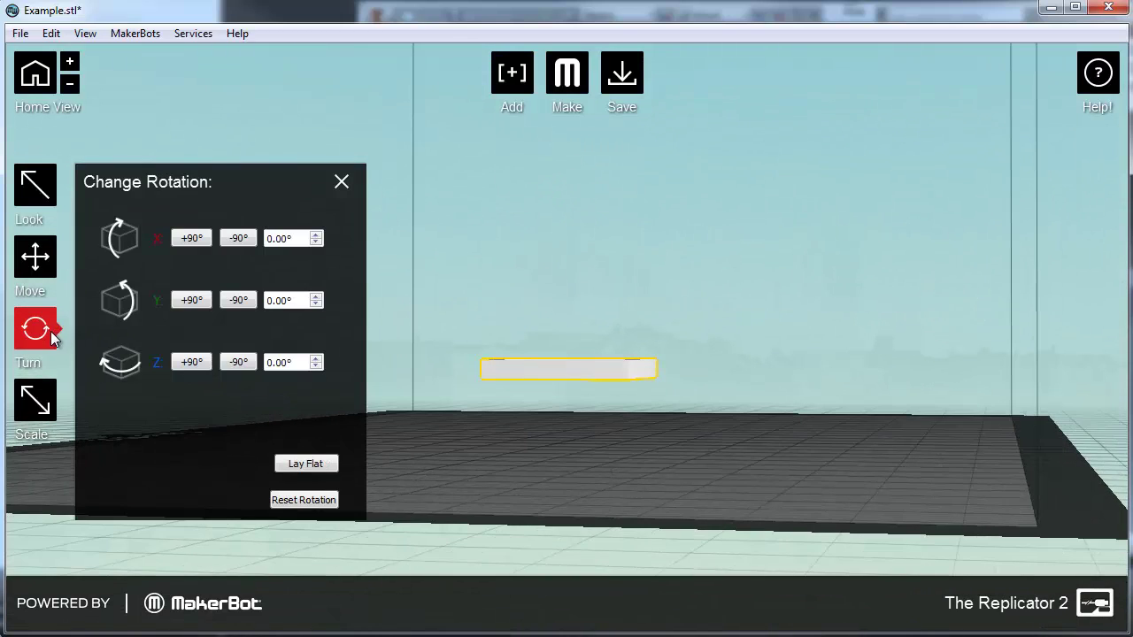
click(326, 466)
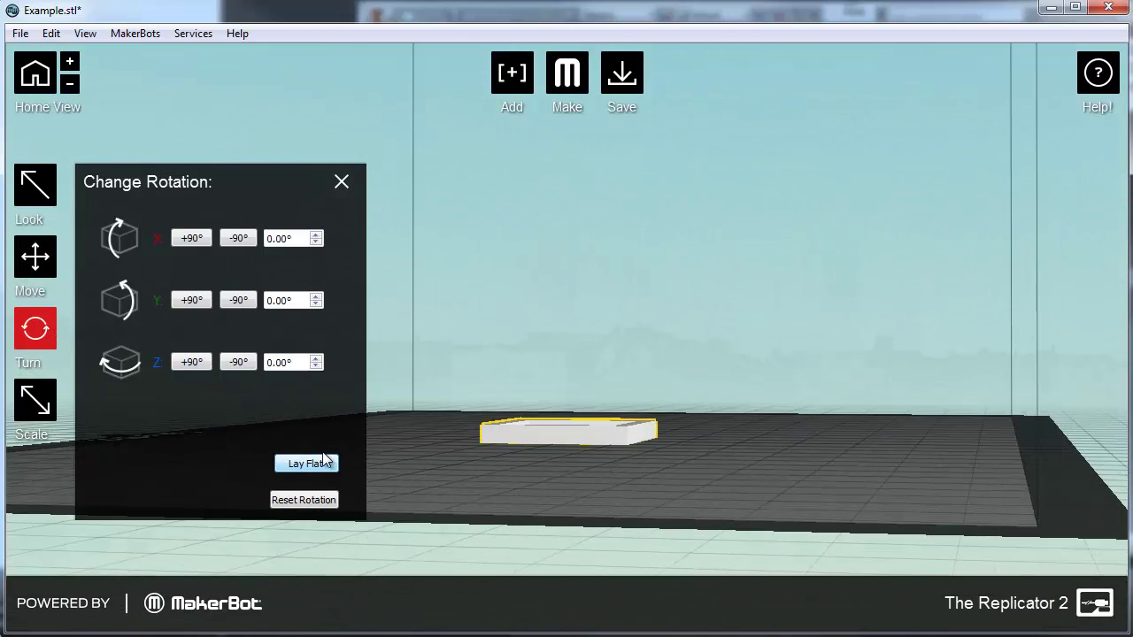
click(341, 183)
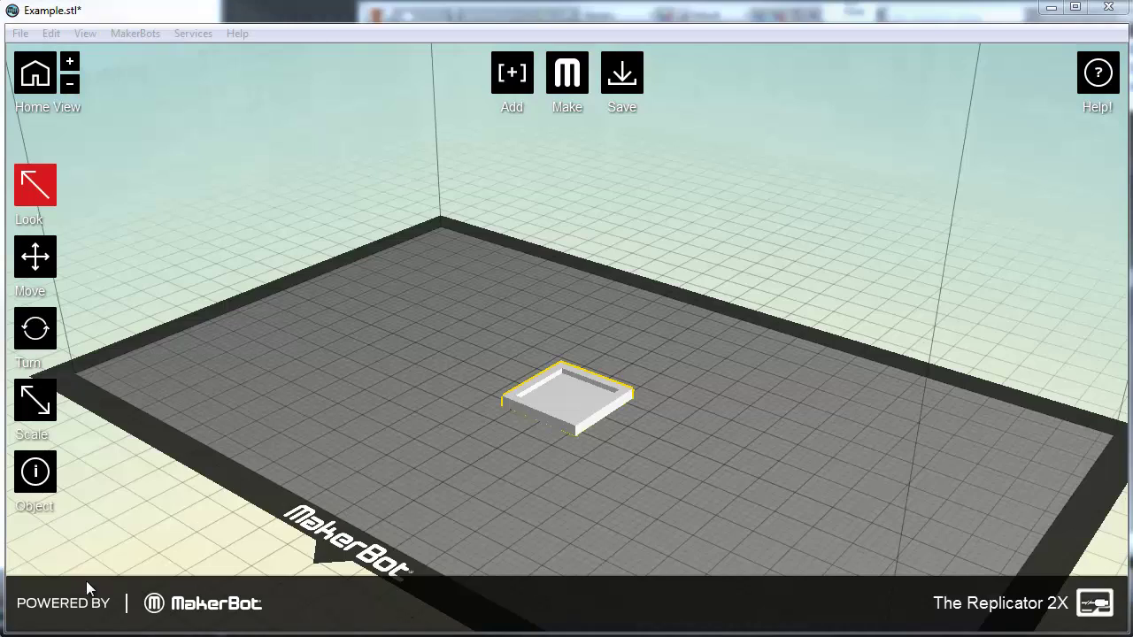
Assign the Example object to the left extruder in its object information.
click(50, 486)
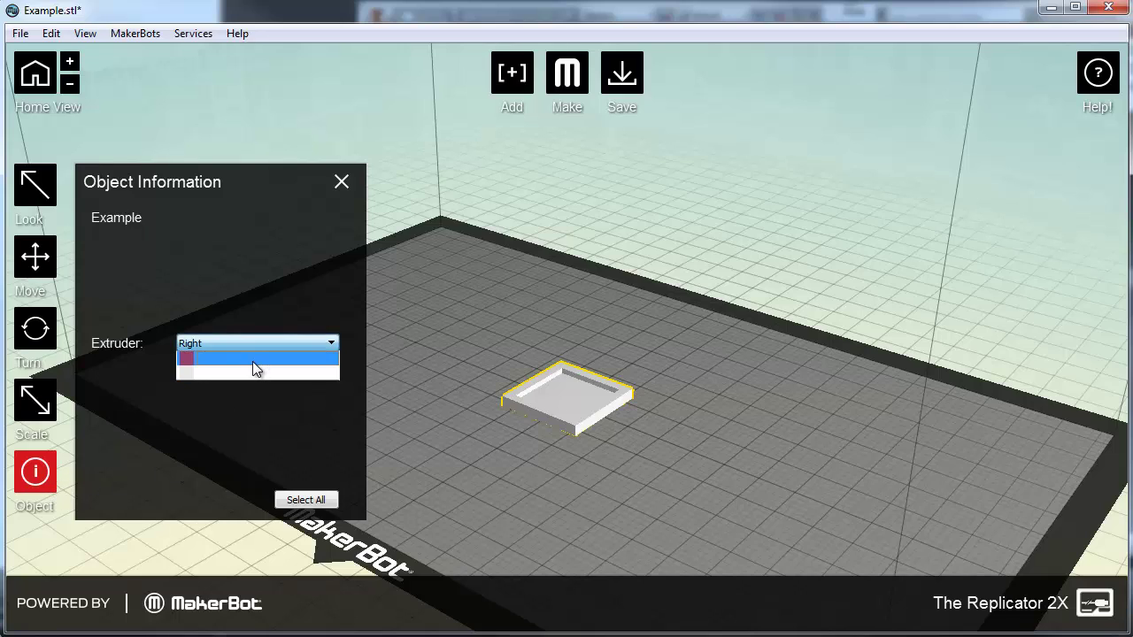
click(253, 359)
click(426, 314)
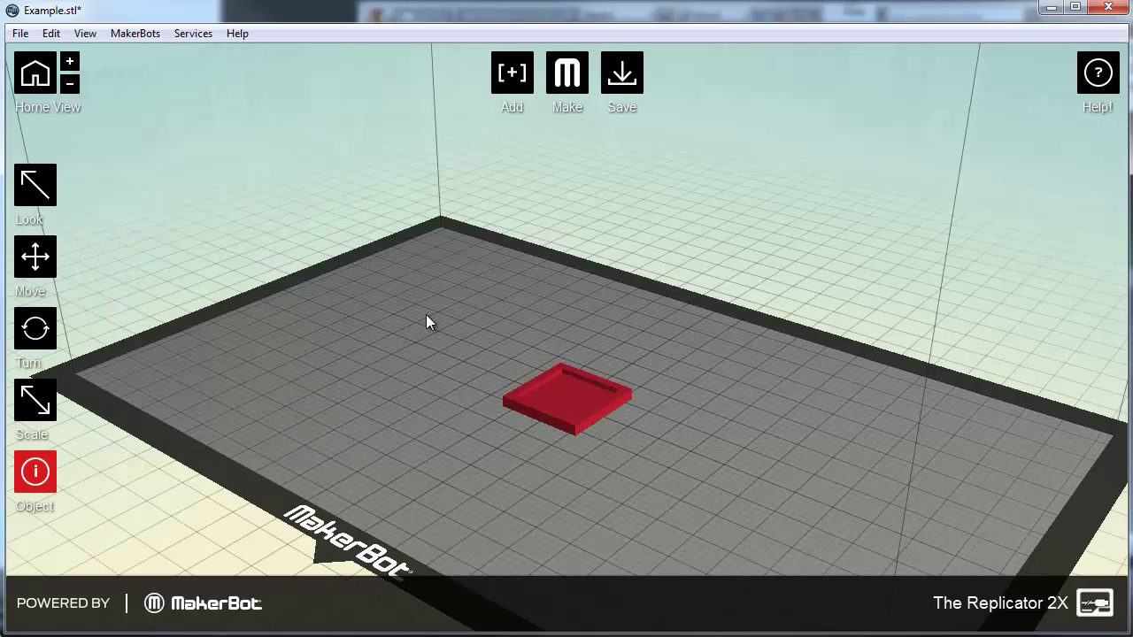
Review the Make settings for exporting to The Replicator 2X, including material, resolution, raft and supports, and close them without exporting.
click(571, 78)
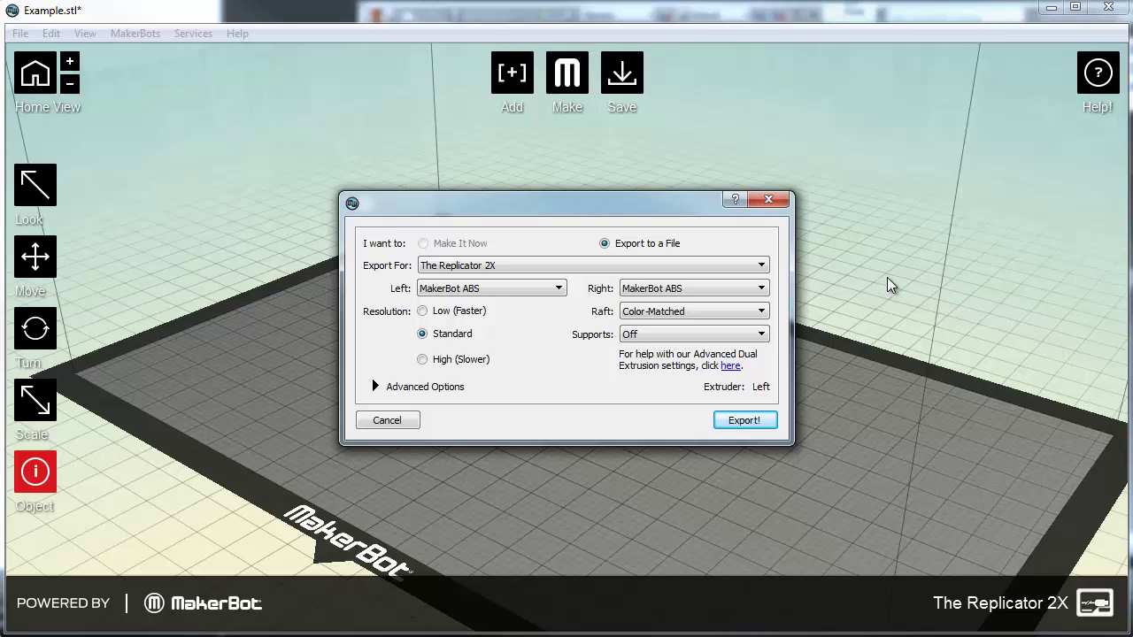
click(769, 200)
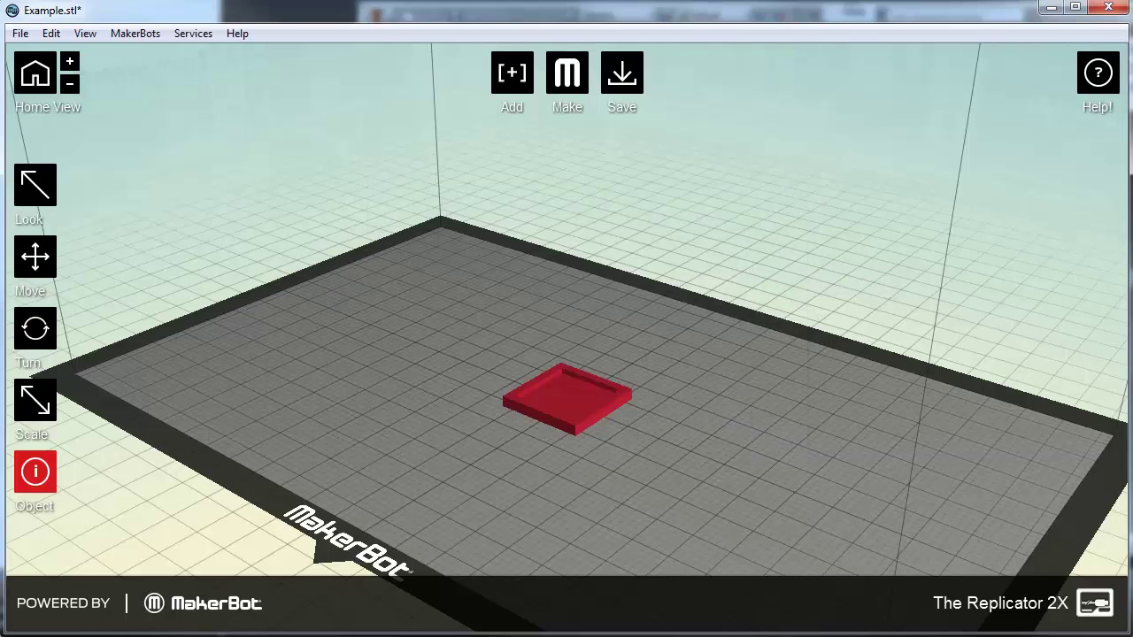